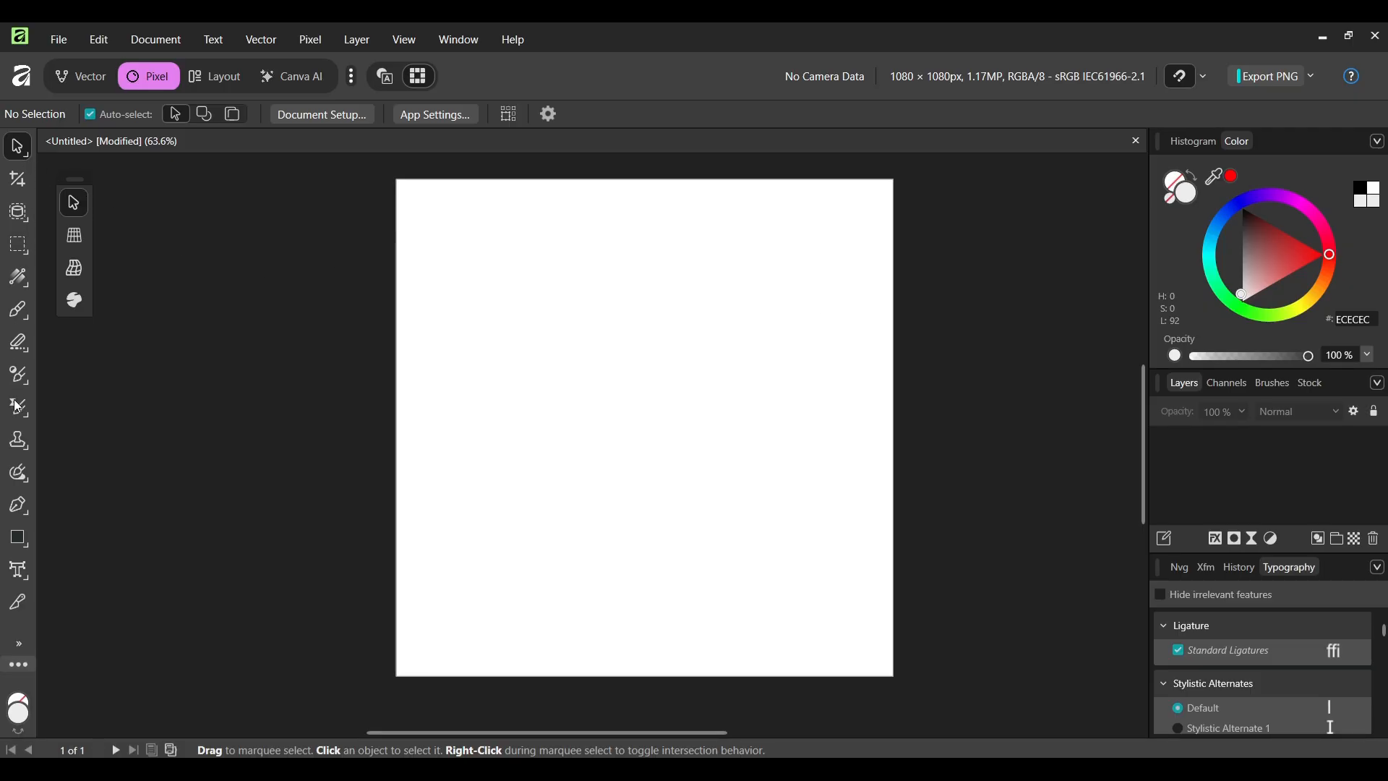
- Draw a circle about 780 px across with the Ellipse tool on the blank page
click(21, 543)
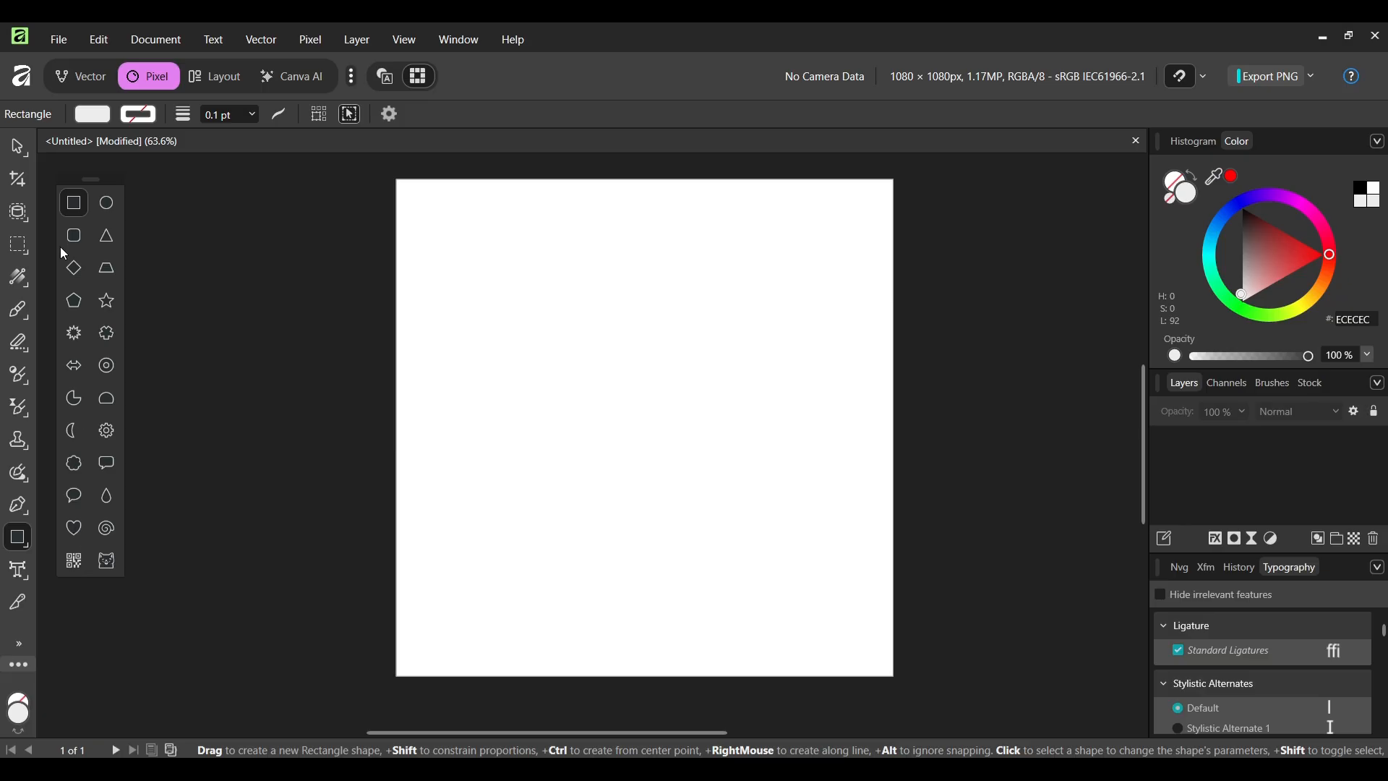
click(107, 204)
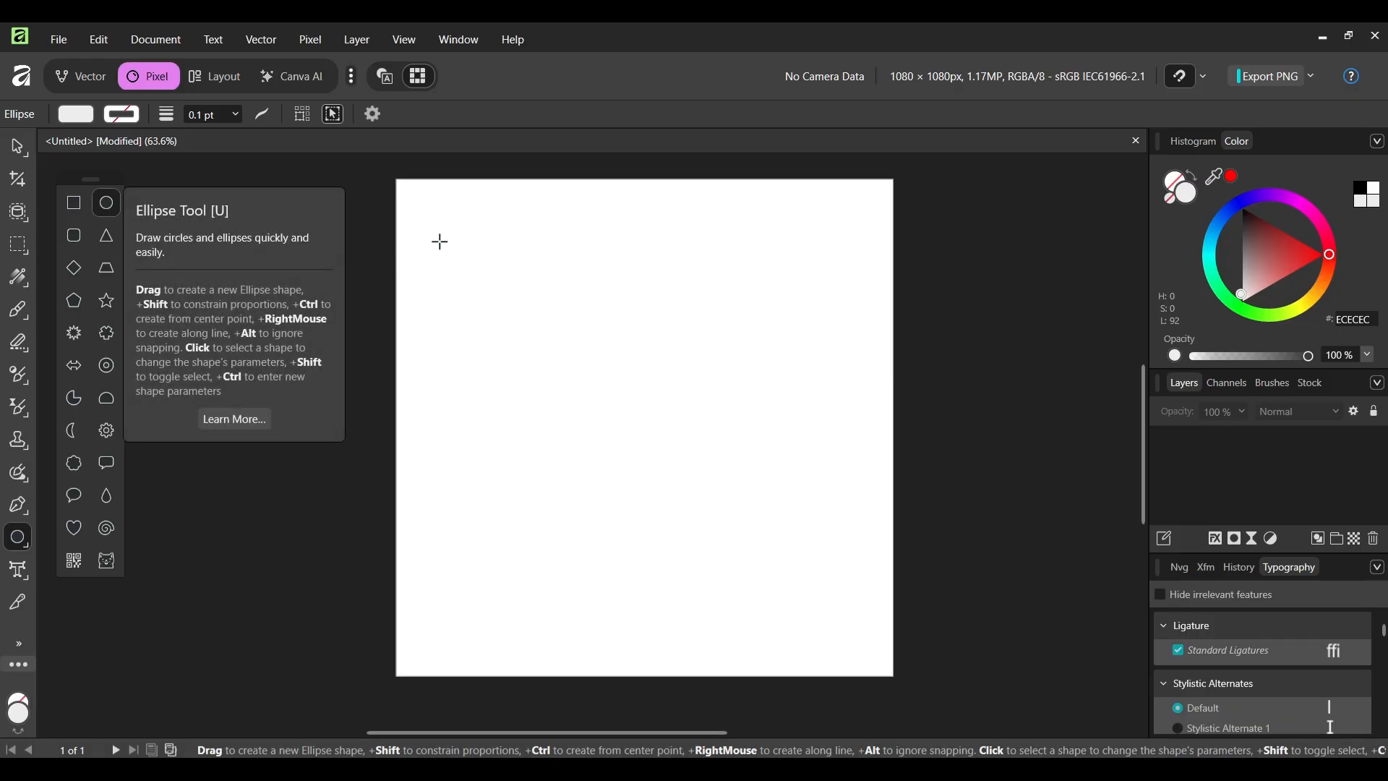
drag(437, 223, 787, 542)
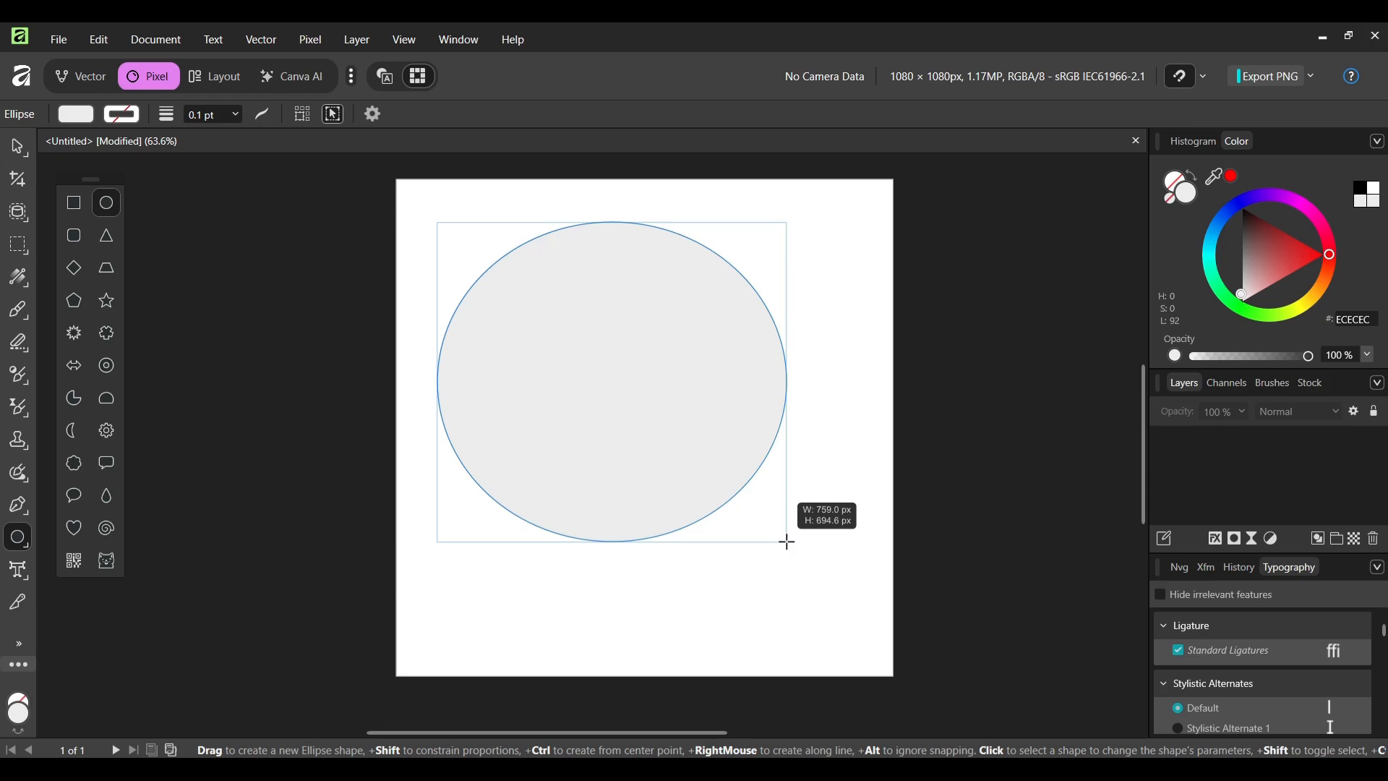
key(shift)
drag(787, 542, 795, 579)
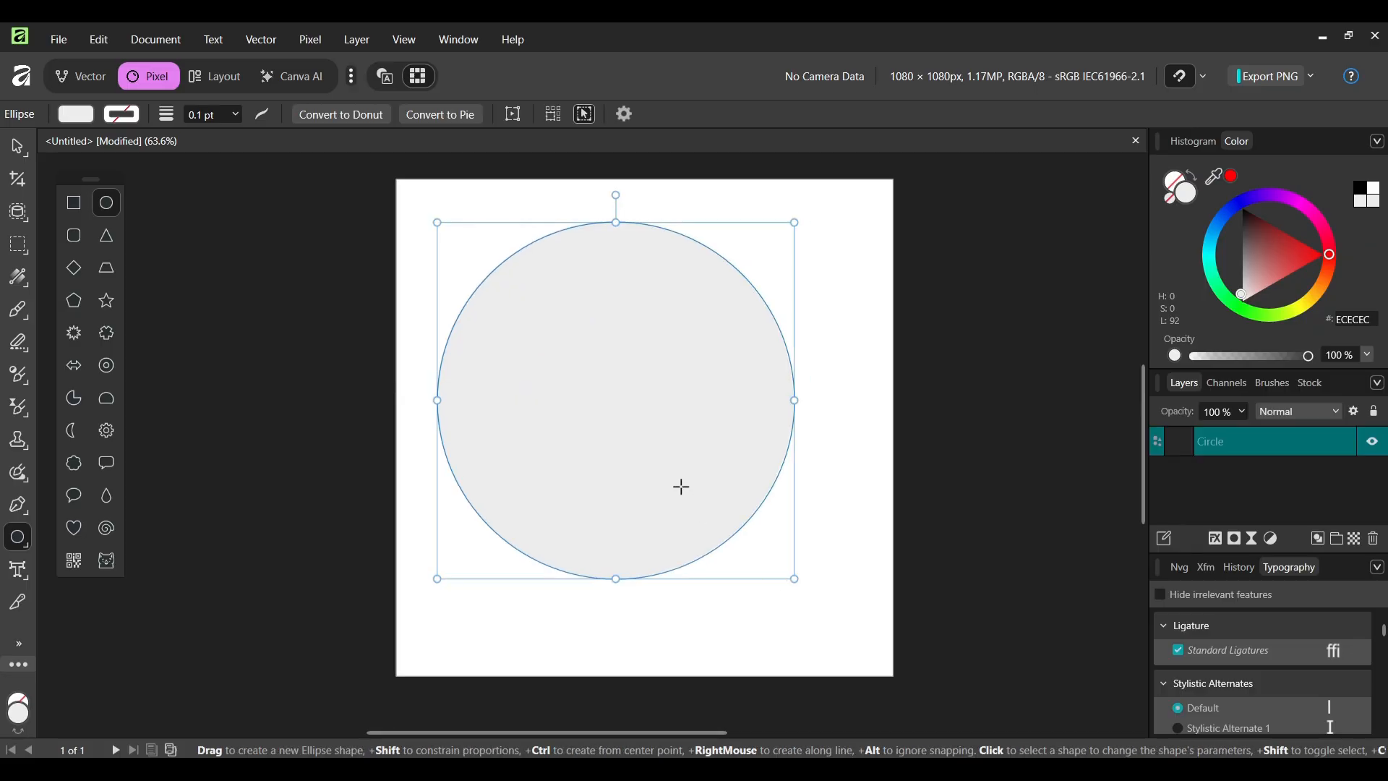
- Move the circle so it sits centred on the page
click(15, 152)
drag(673, 385, 696, 412)
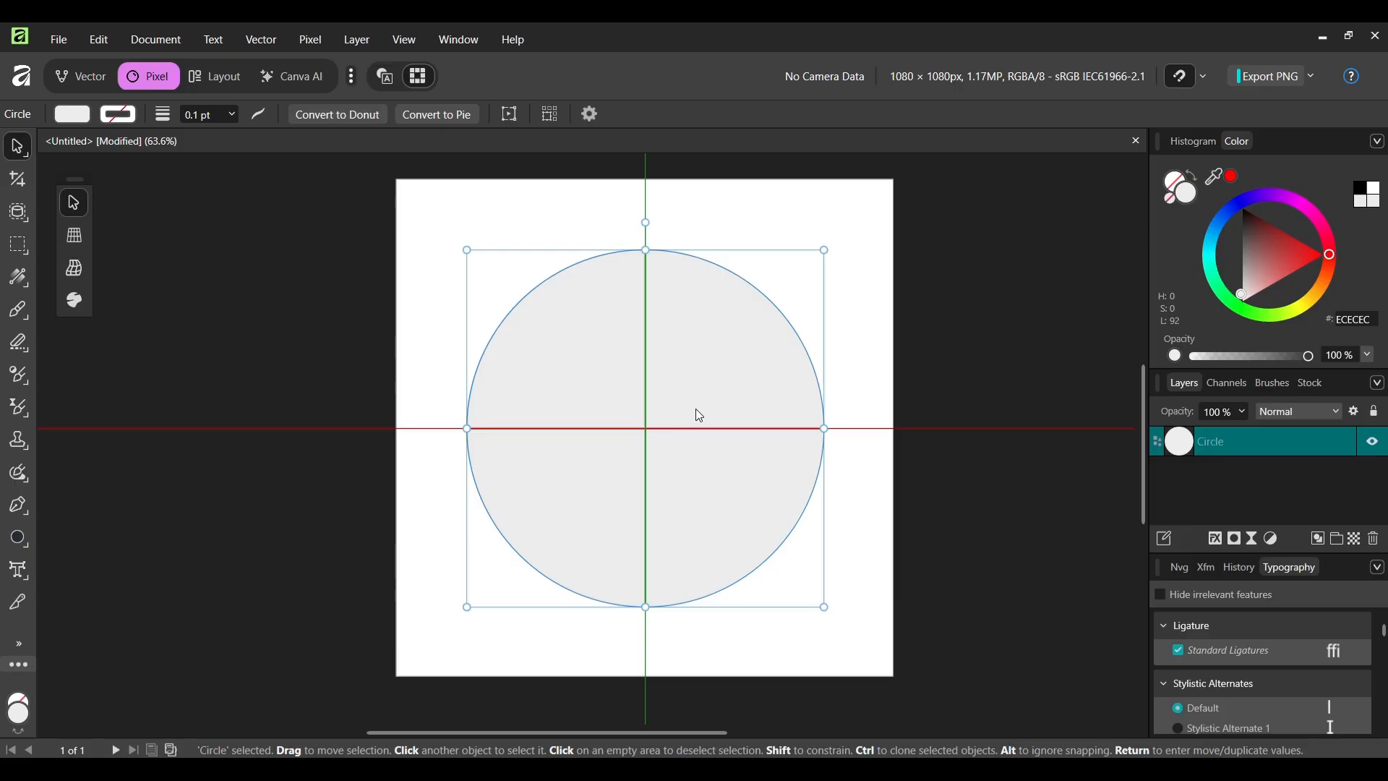
click(846, 288)
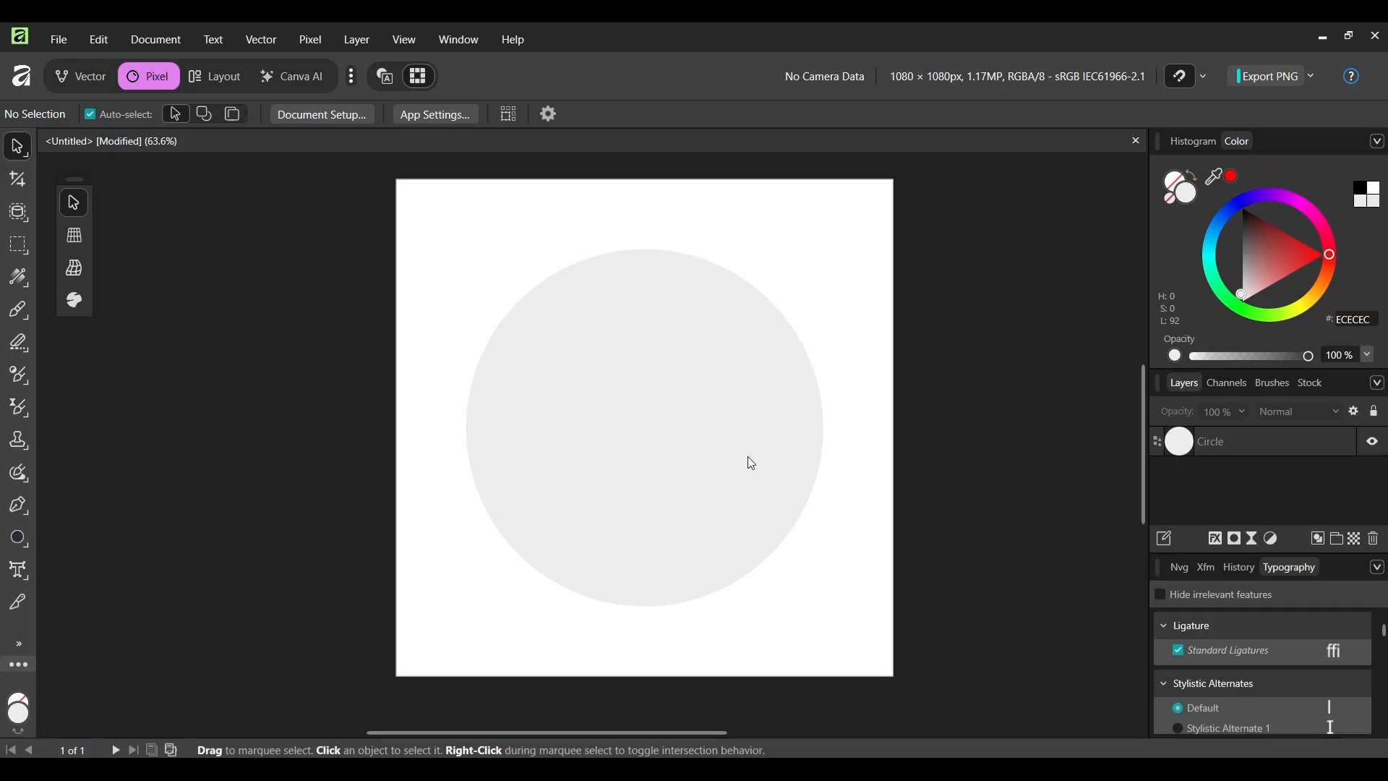
- Remove the circle's fill so it has no colour inside
click(597, 361)
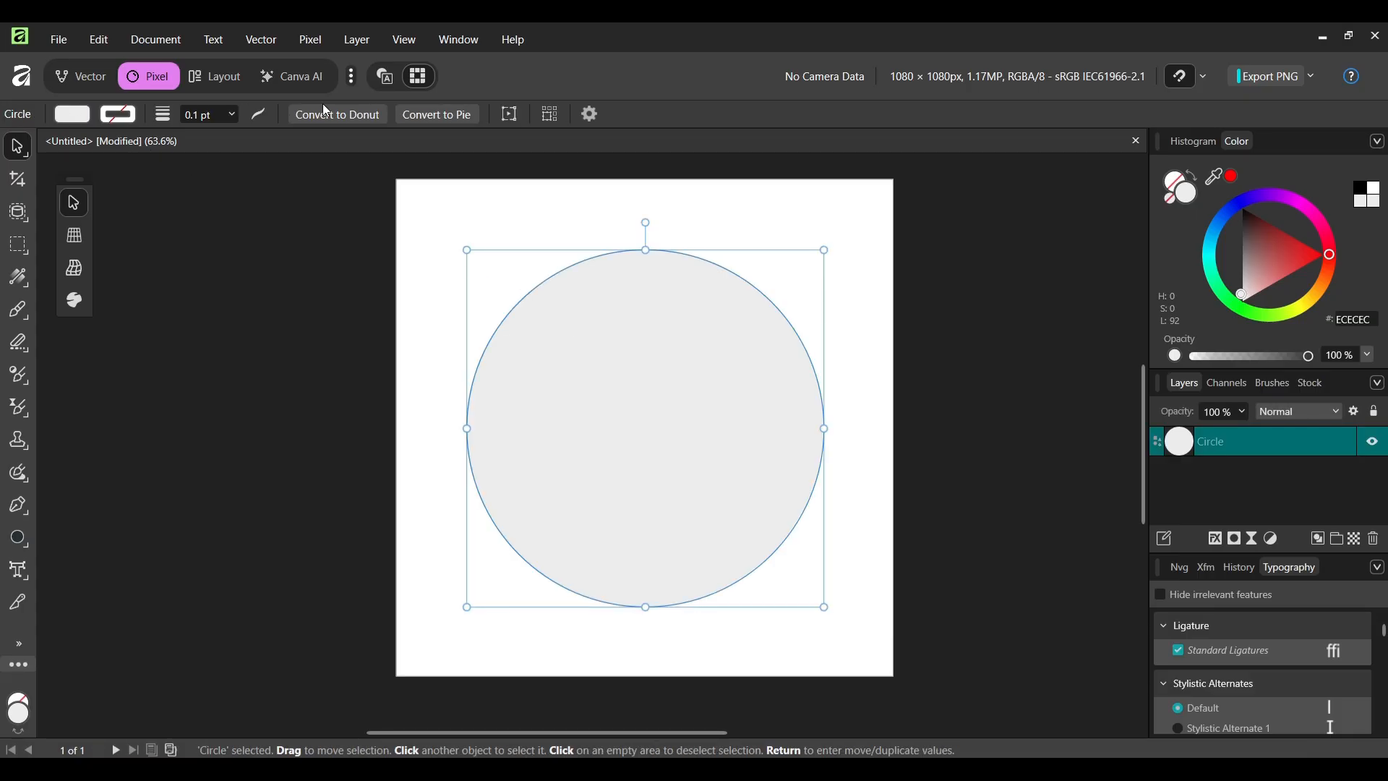
click(80, 116)
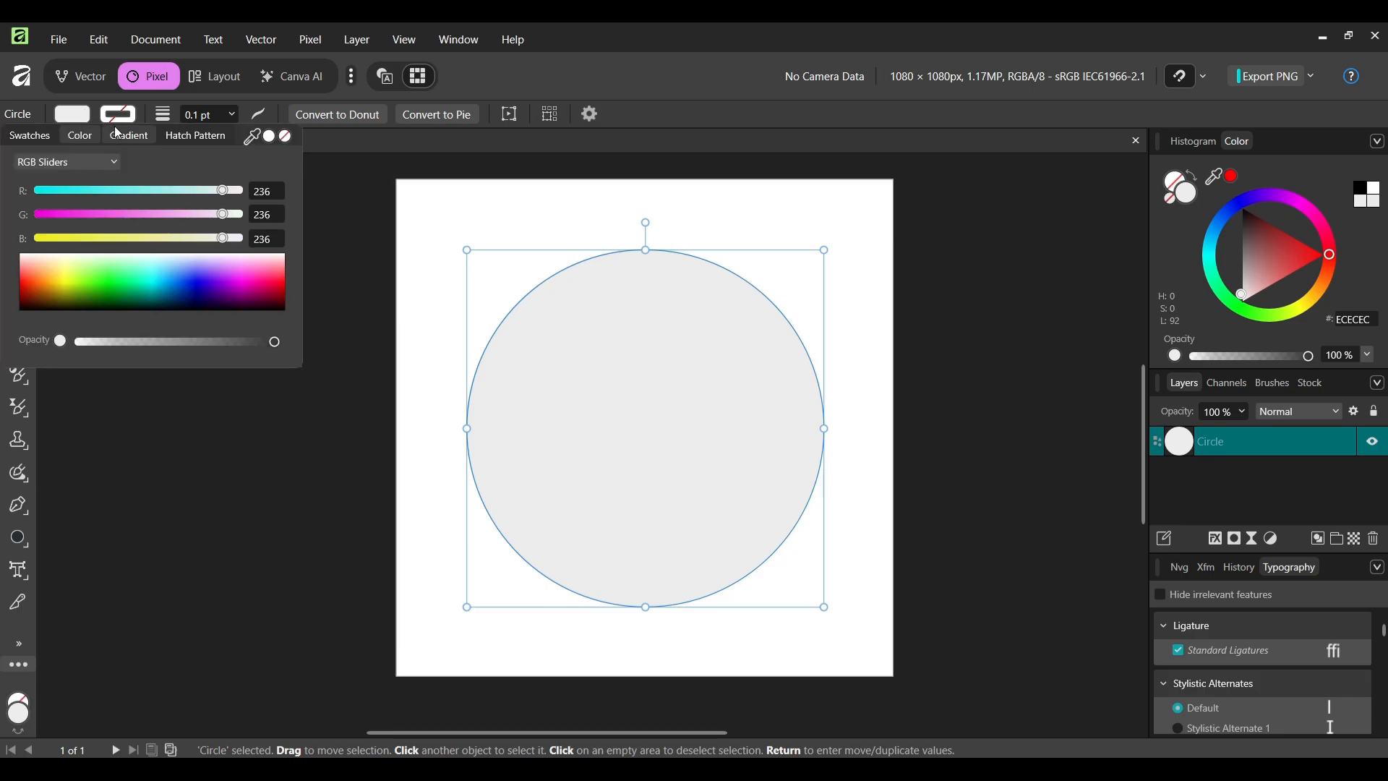
click(287, 137)
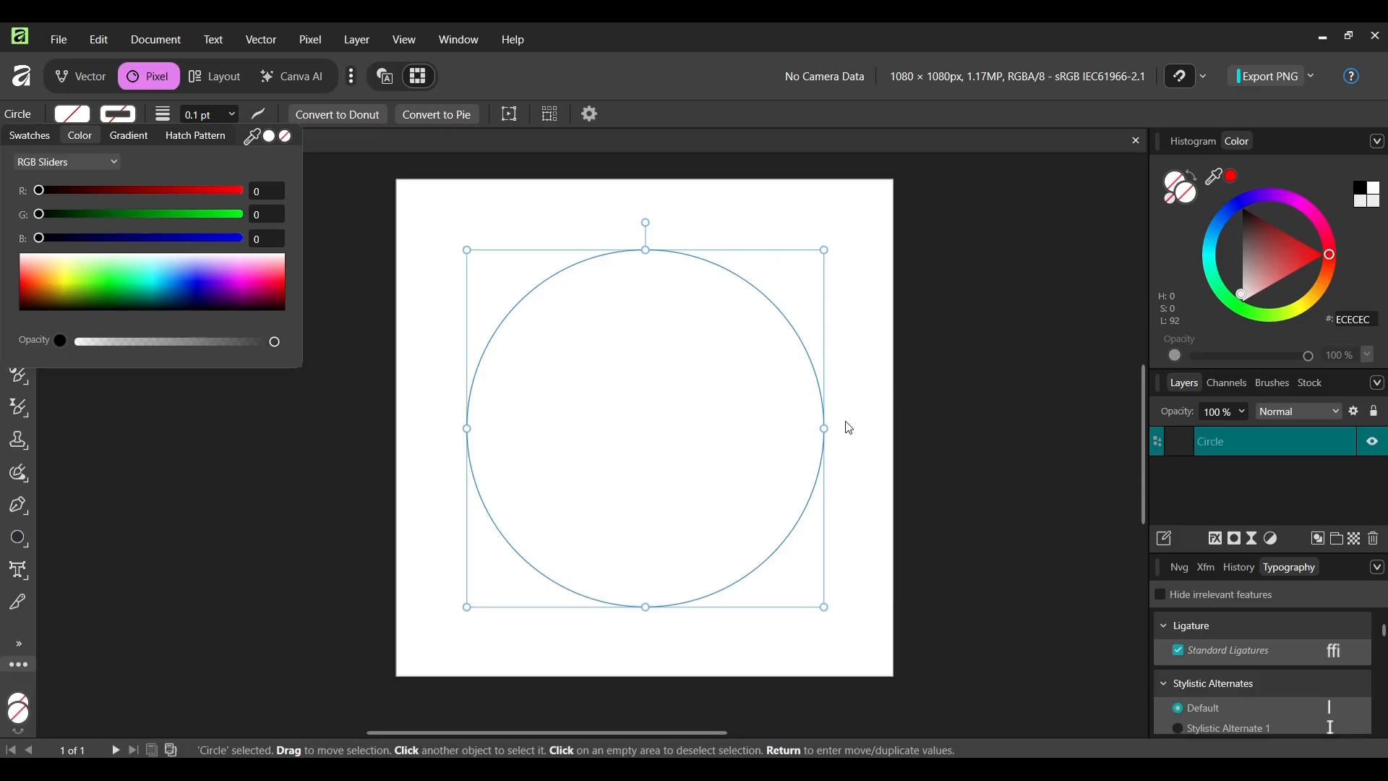
click(752, 208)
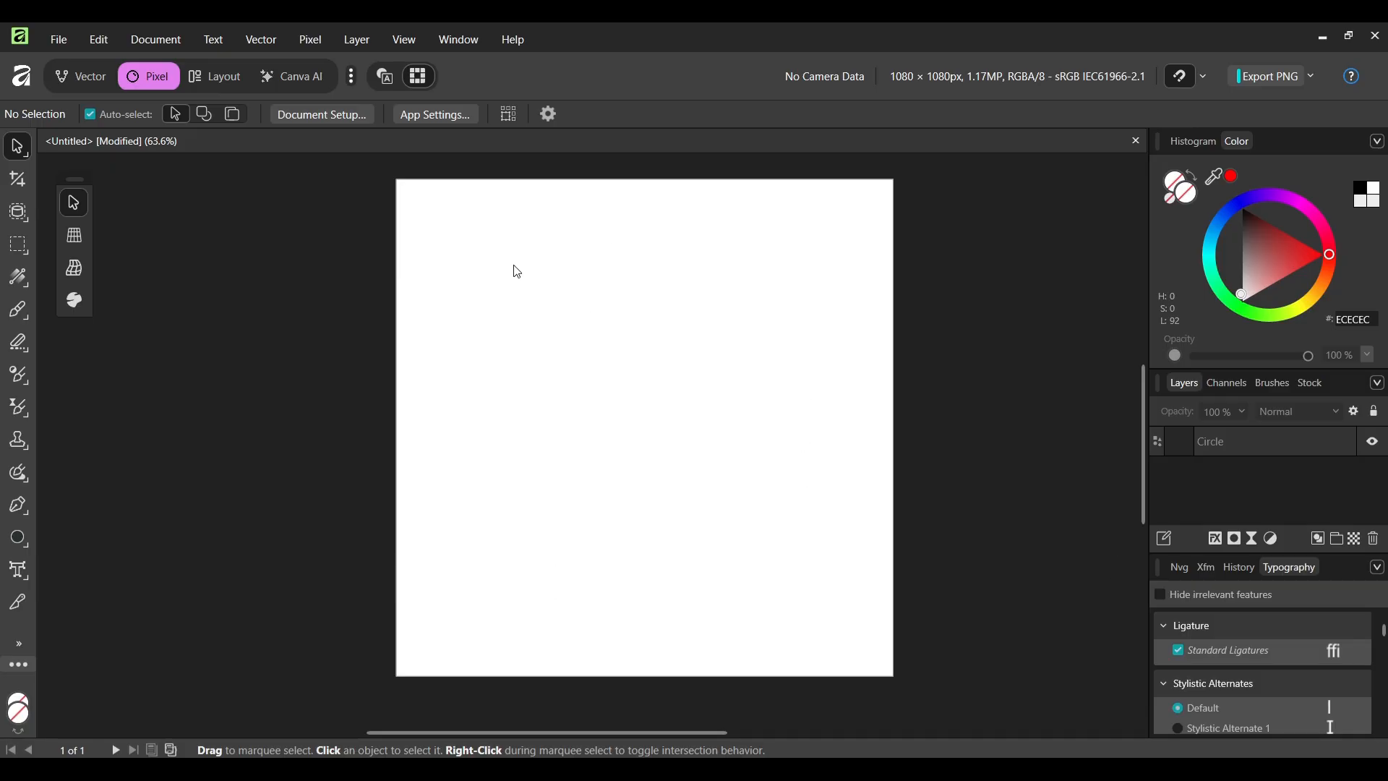
- Give the circle a black outline stroke
drag(436, 198, 888, 662)
key(Delete)
click(1218, 440)
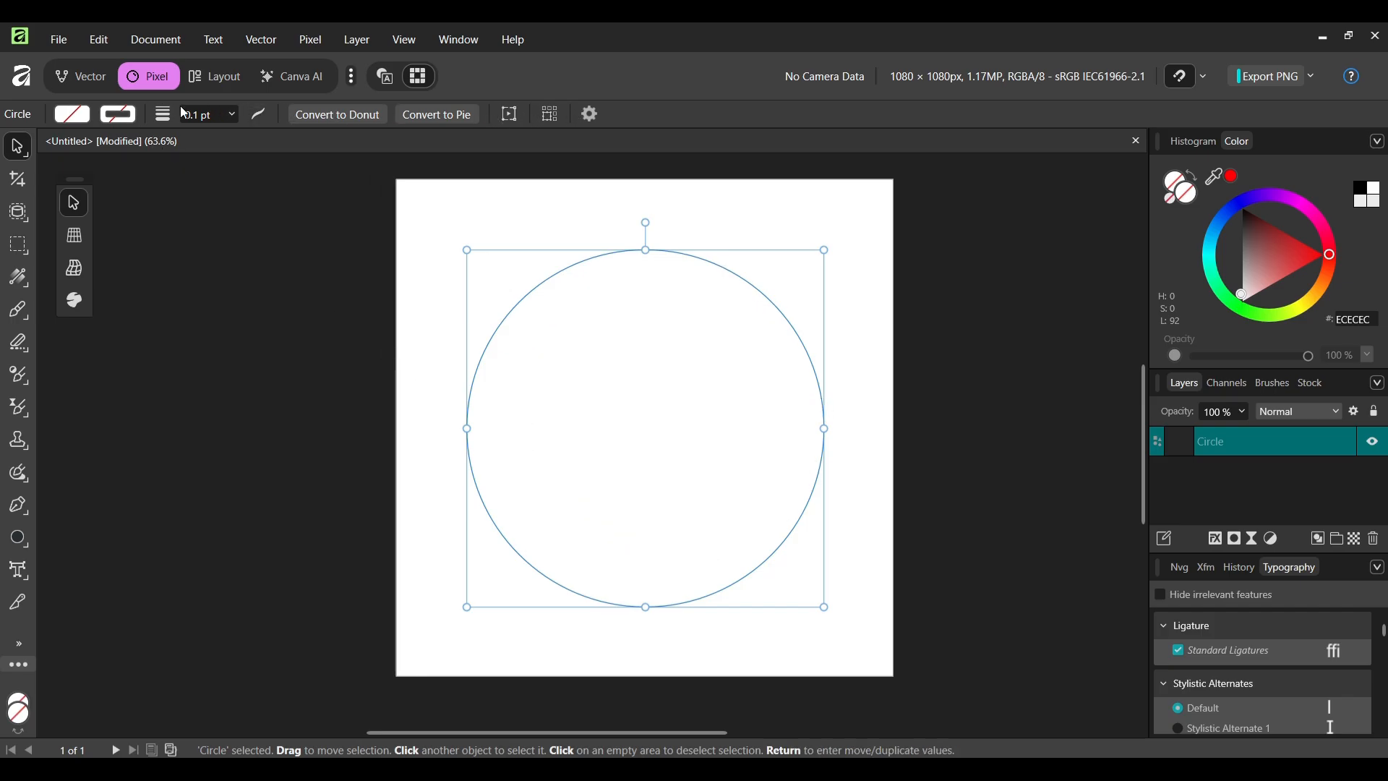
click(127, 115)
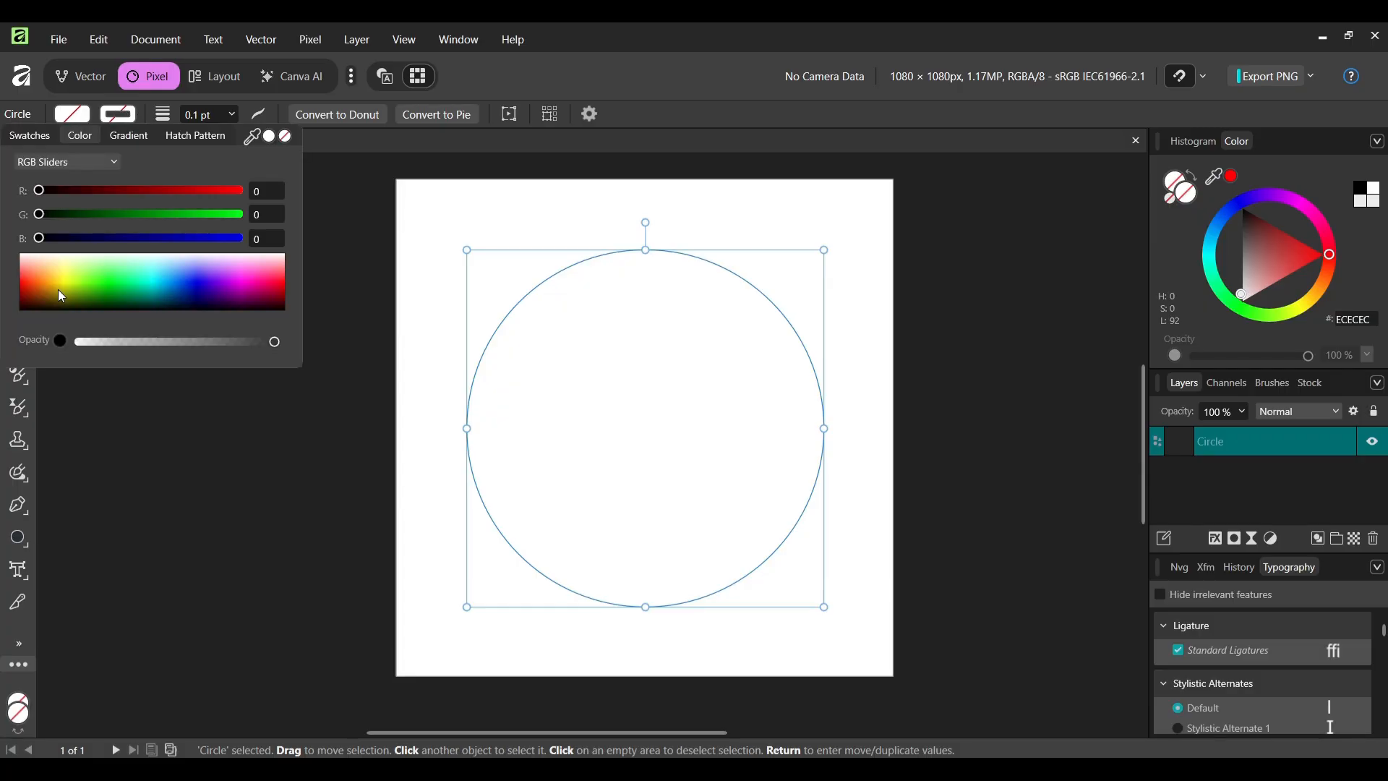
drag(57, 289, 25, 310)
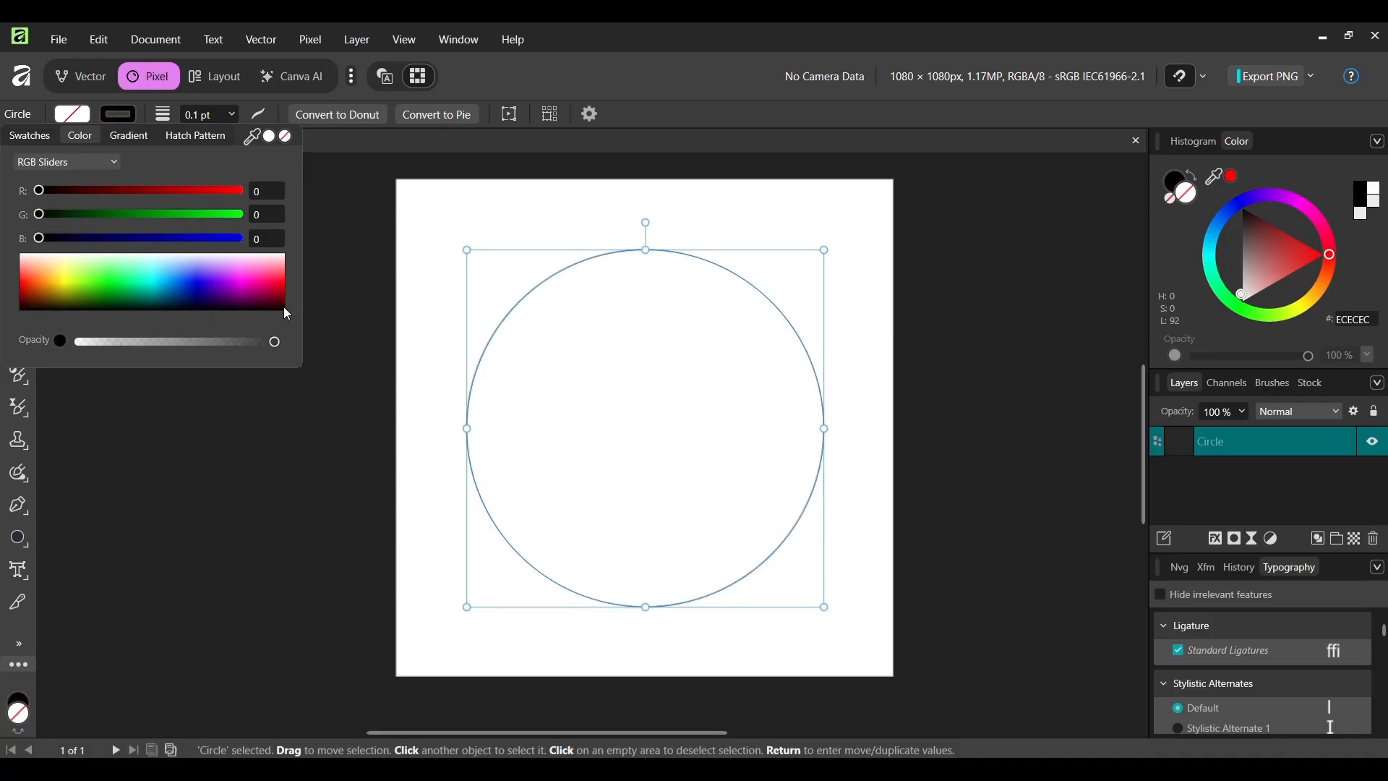
click(480, 226)
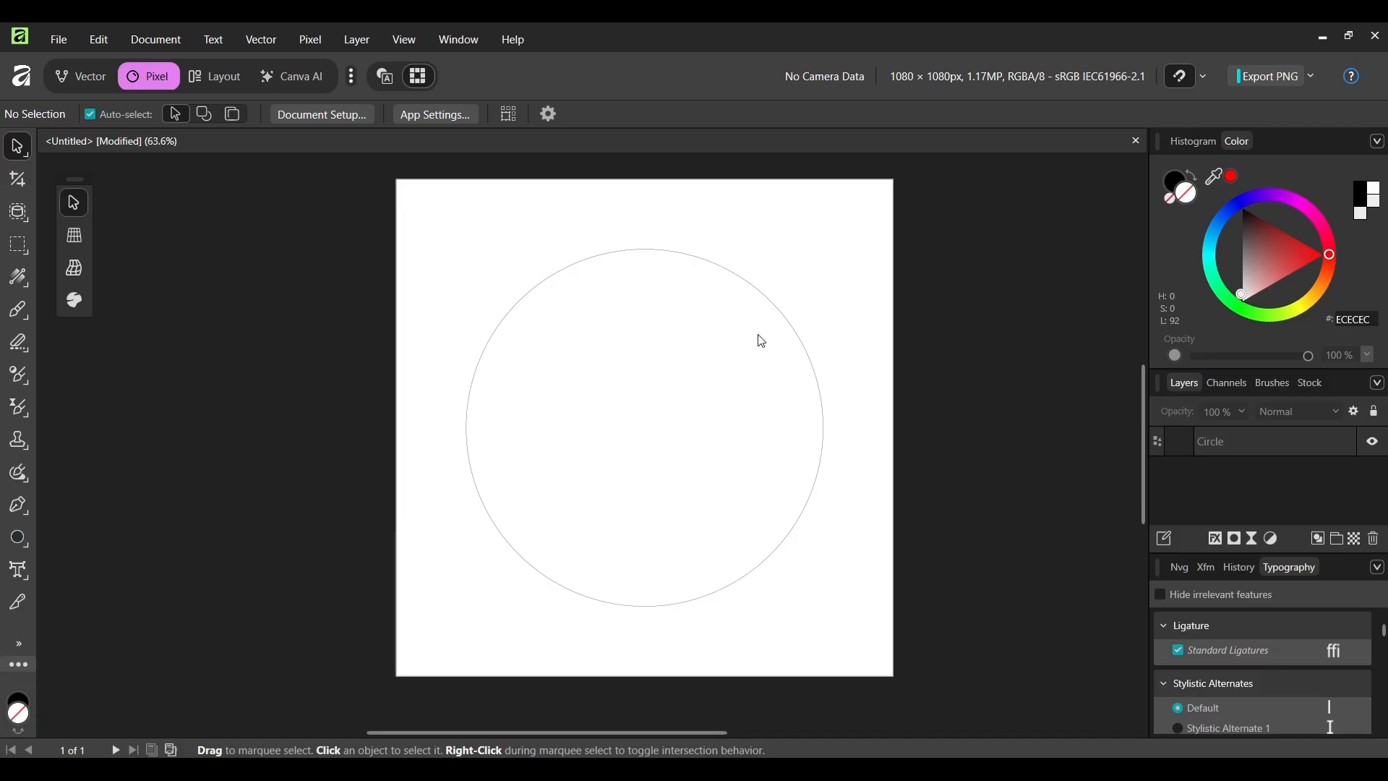
click(342, 272)
click(19, 571)
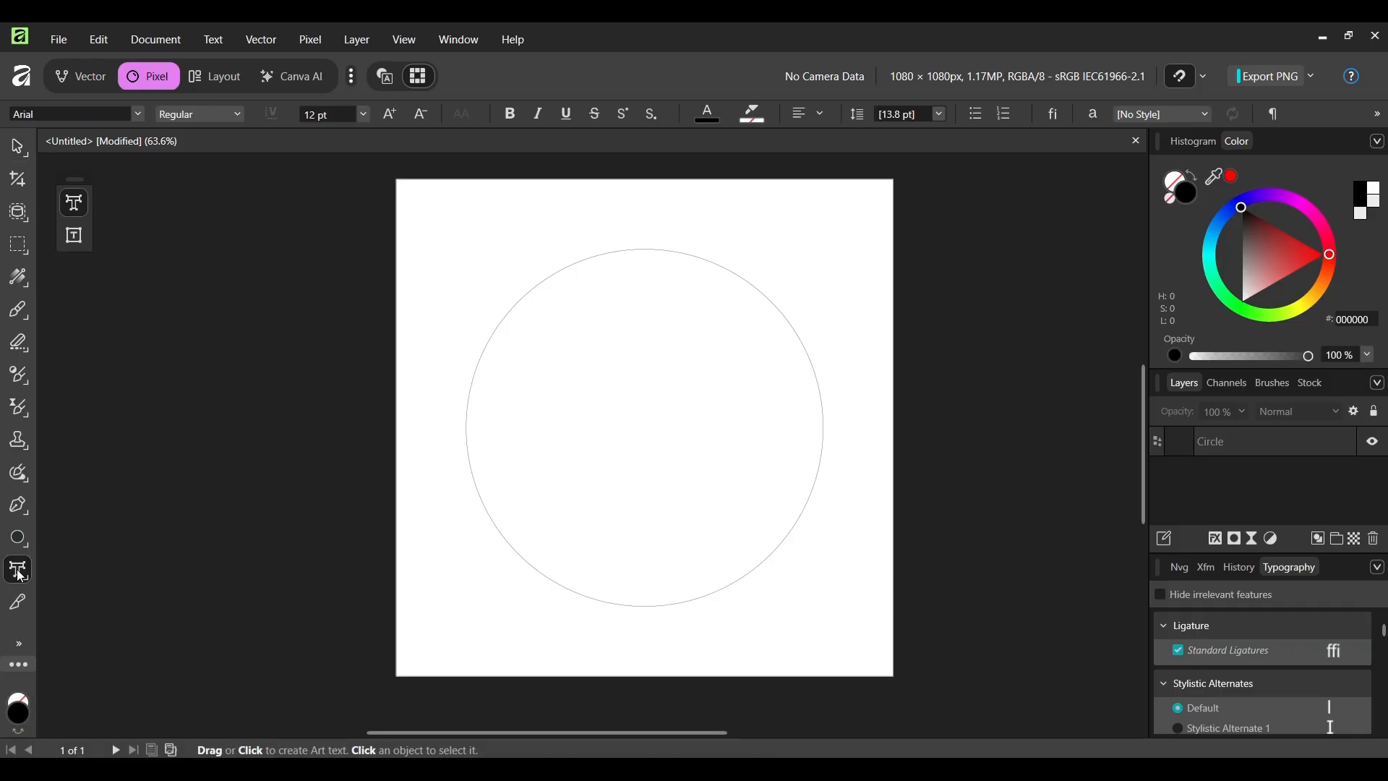
click(419, 238)
text(fadfbadfkadbabau)
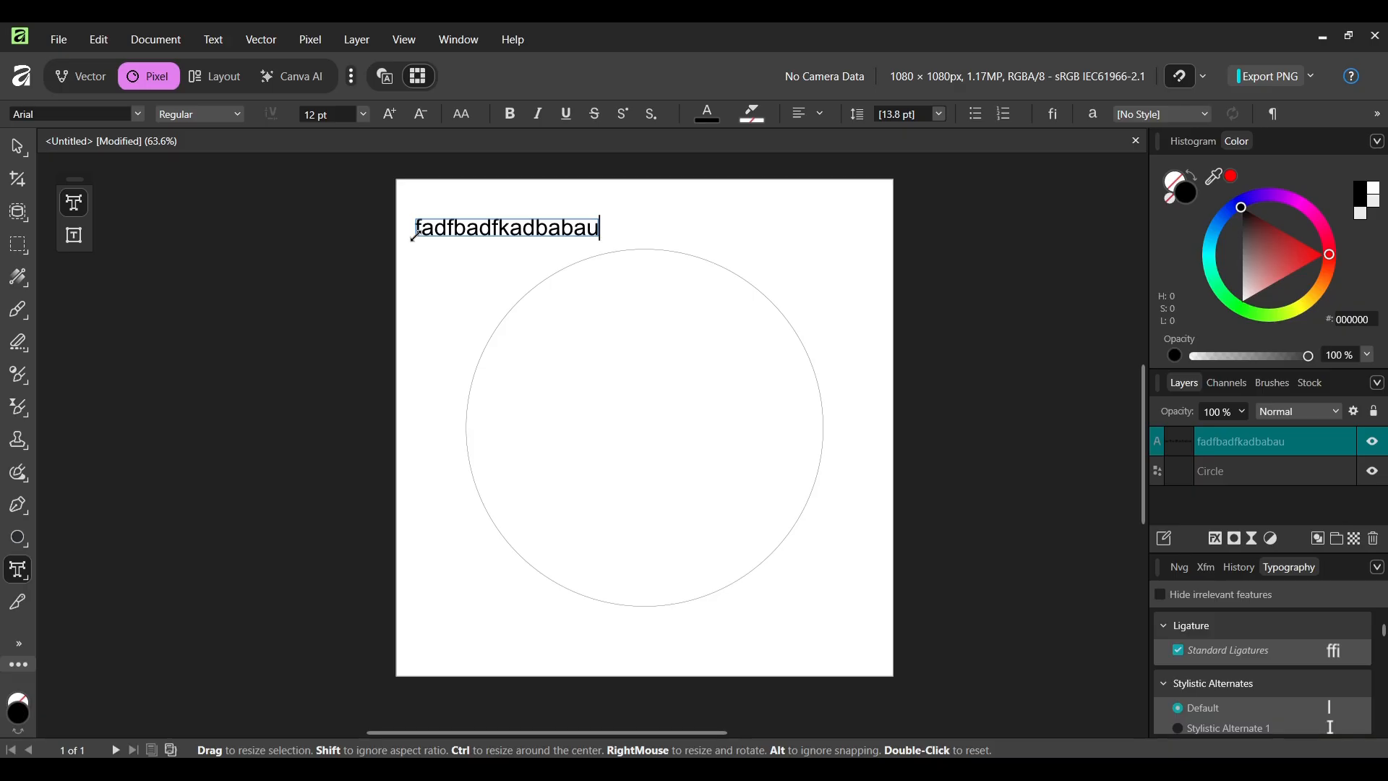
key(ctrl+z)
key(ctrl+z)
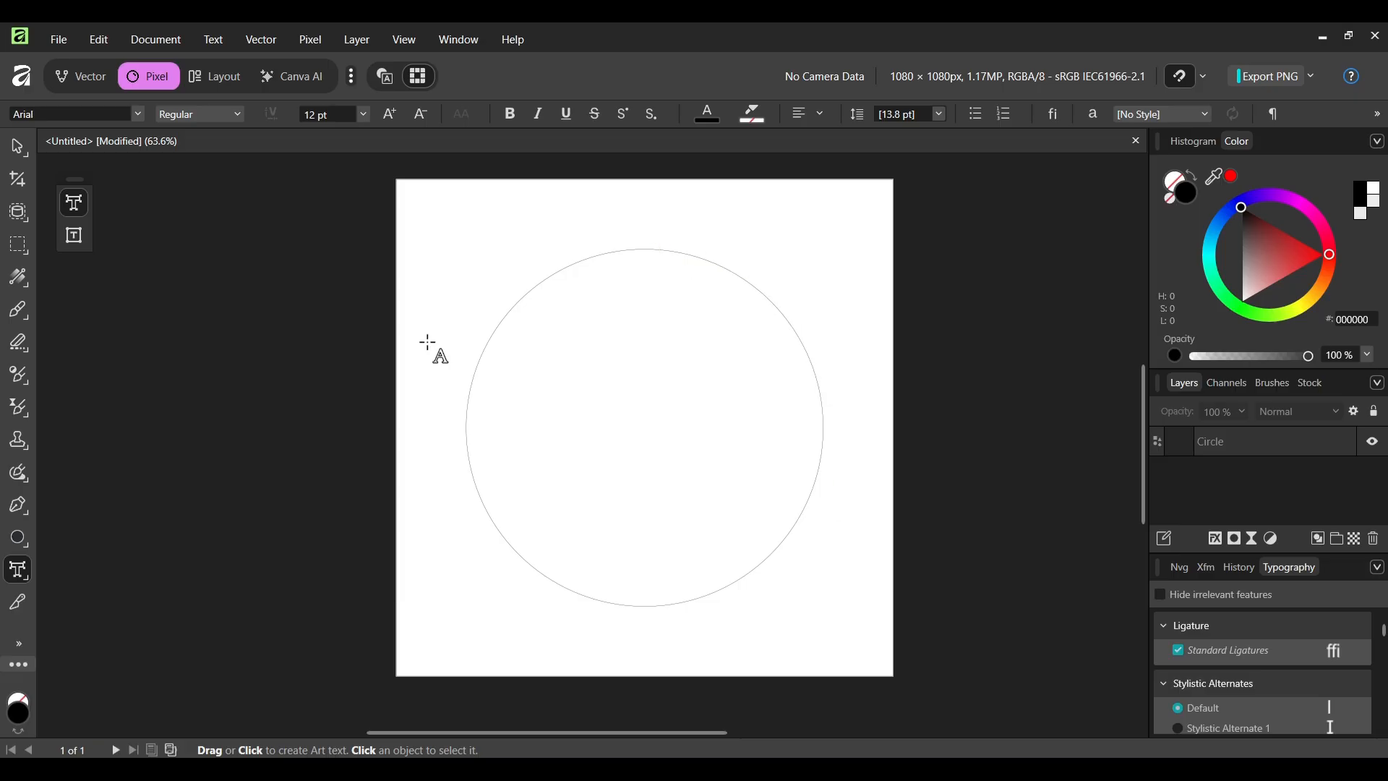
click(631, 250)
text(sffgbcbcb)
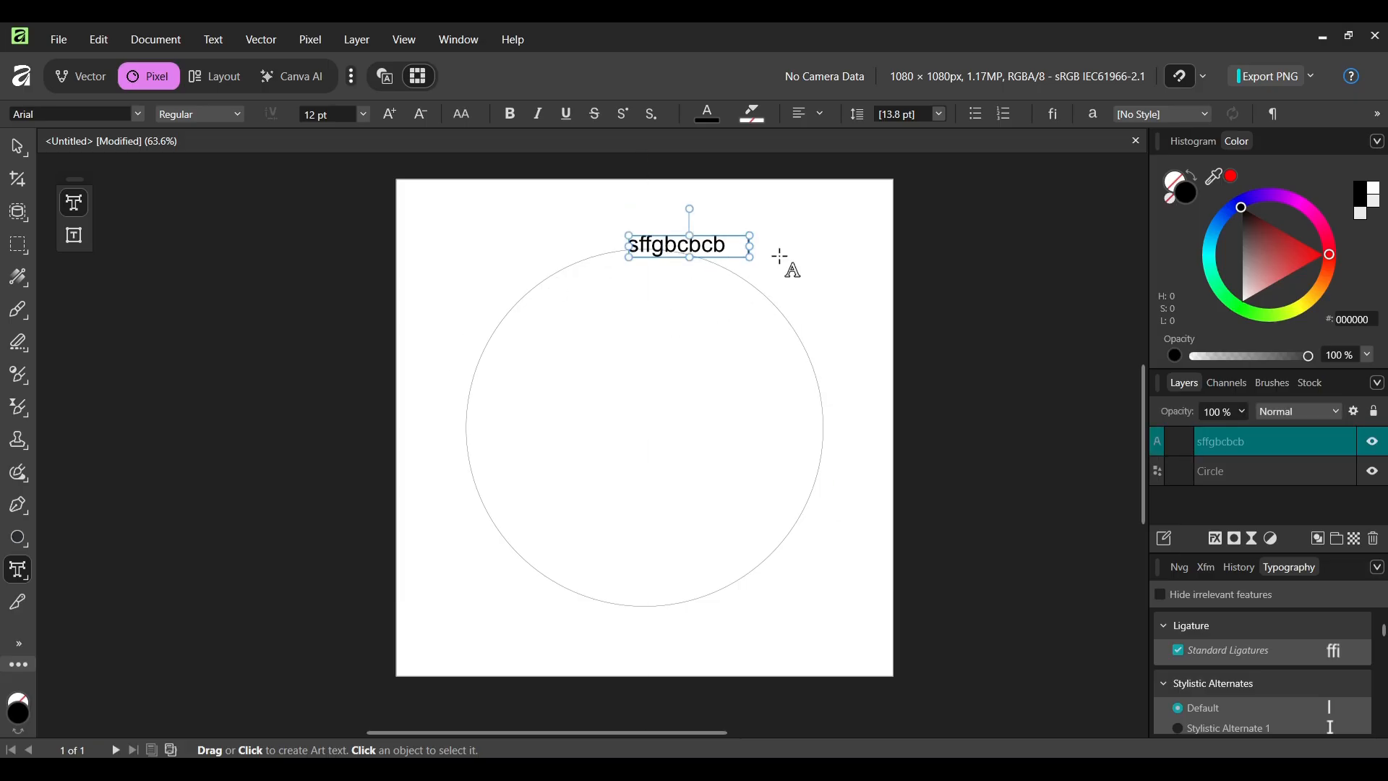
text(zcb)
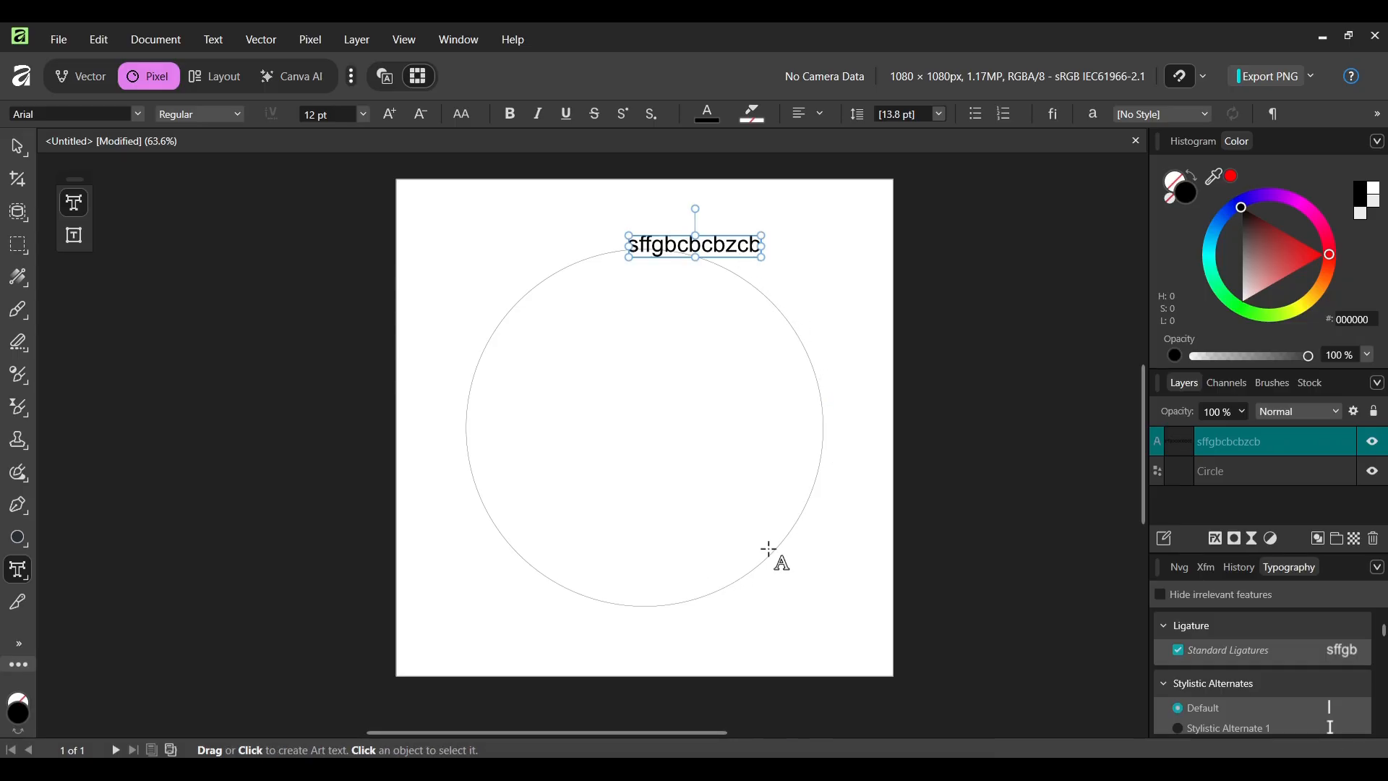
key(Delete)
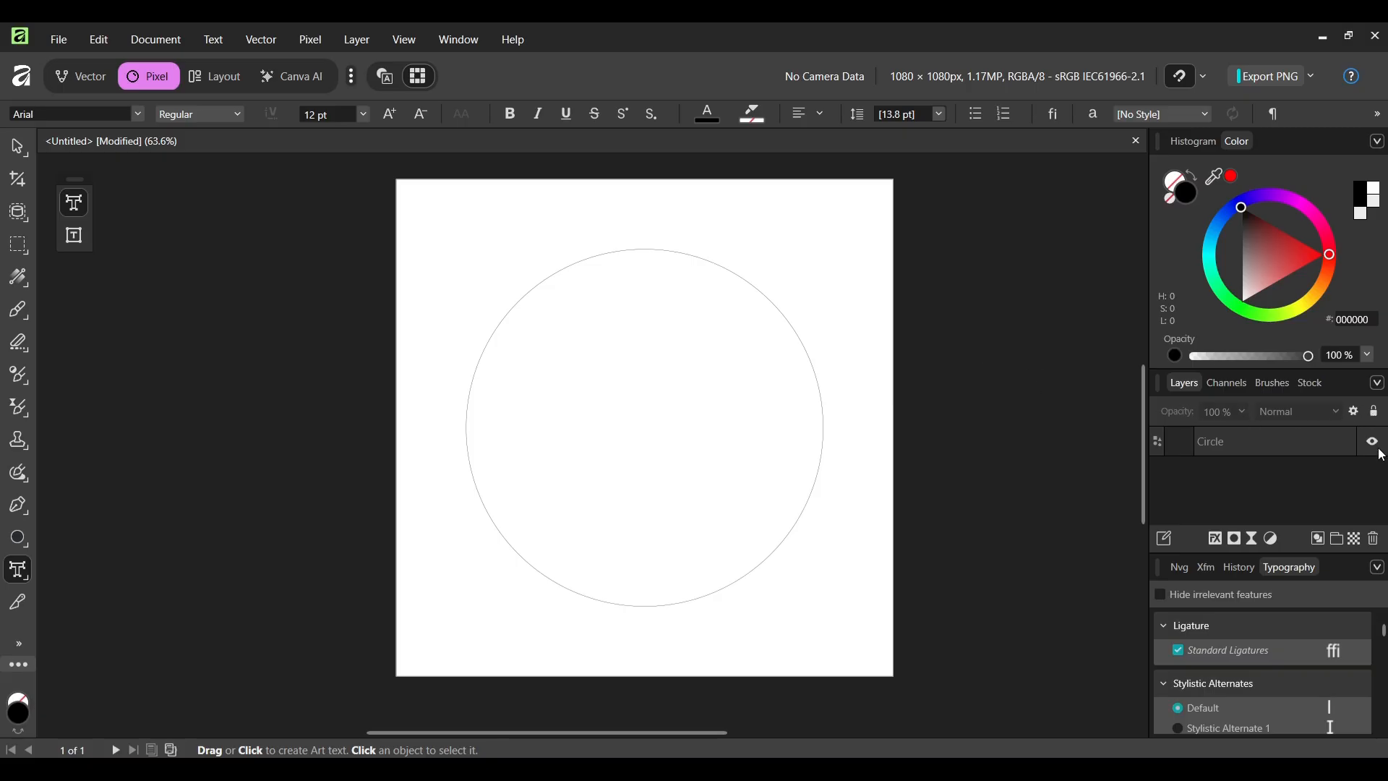
- Convert the circle into a text path and type Golden EYE along its upper right edge
click(1237, 442)
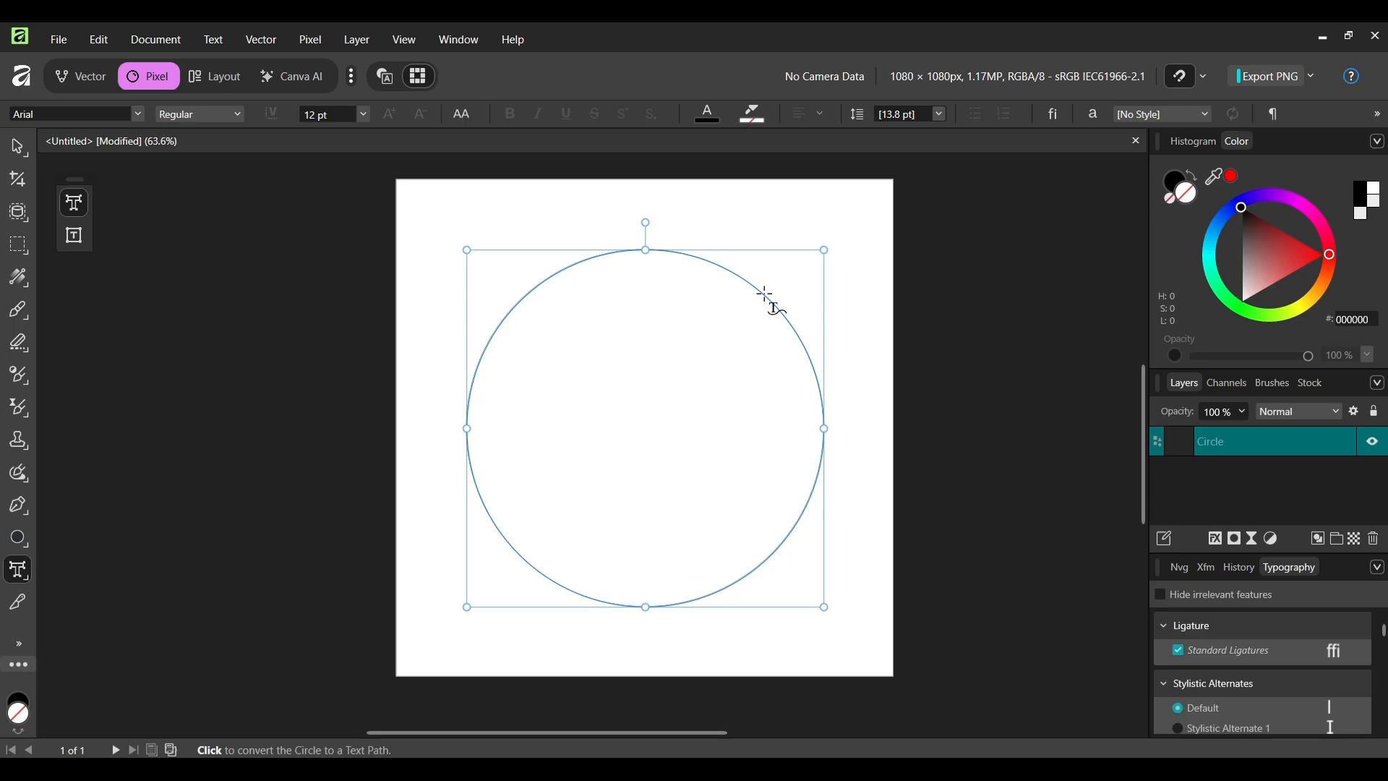
scroll(766, 296, up, 4)
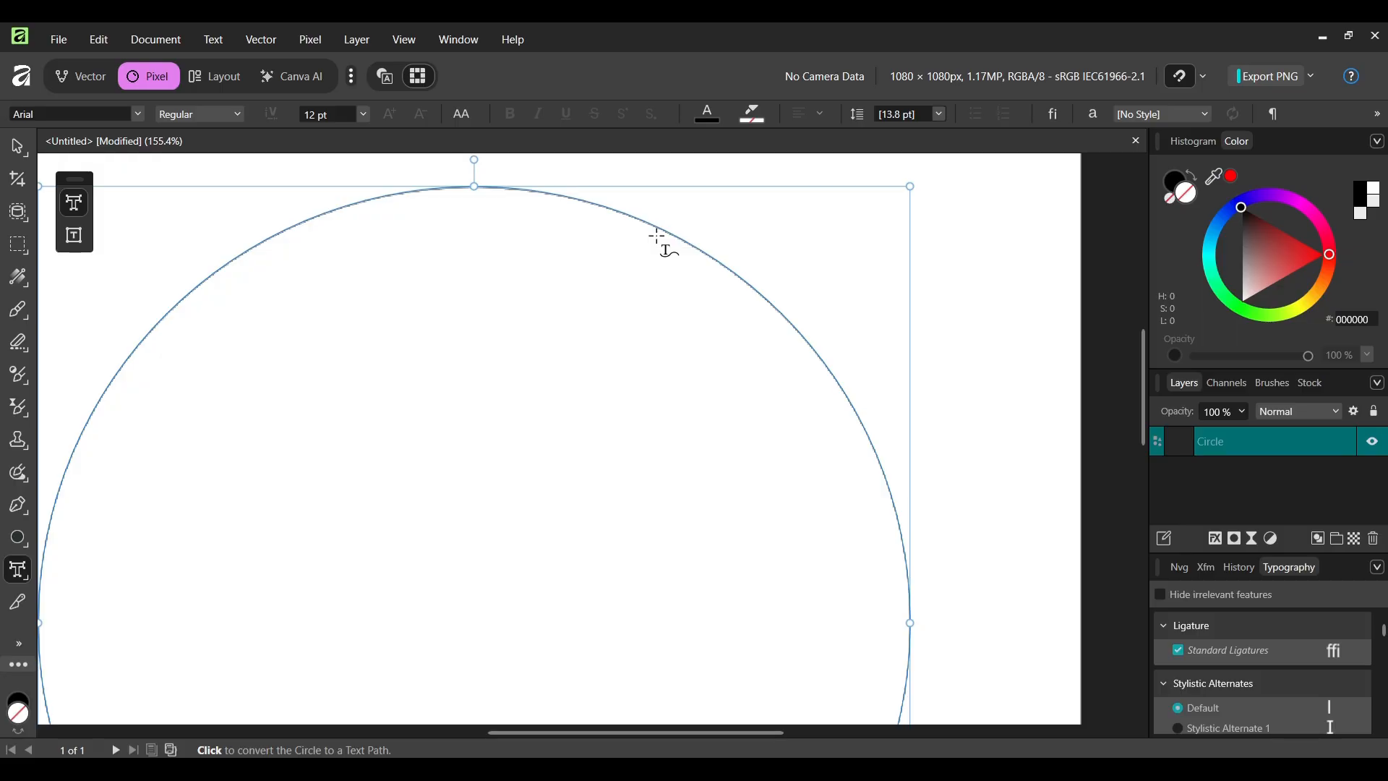
scroll(712, 228, up, 1)
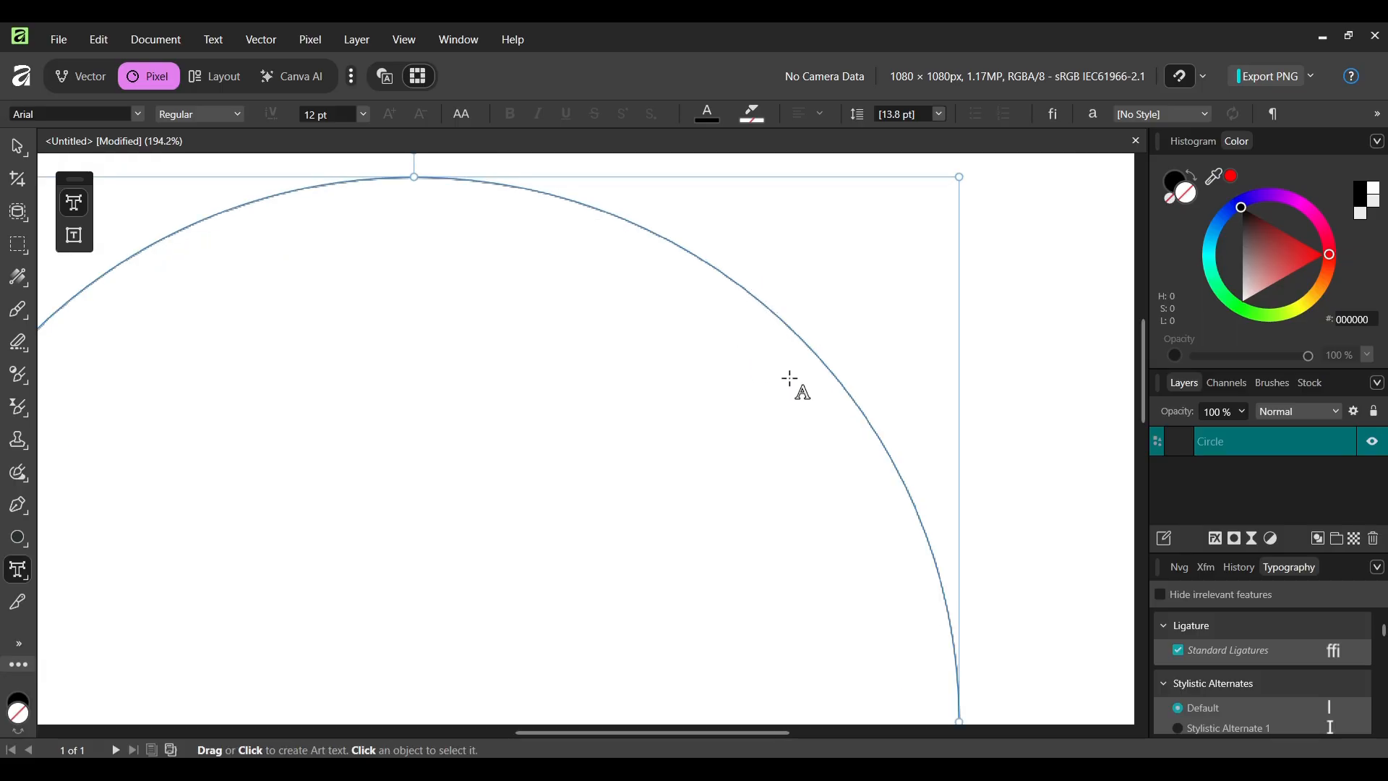
click(796, 324)
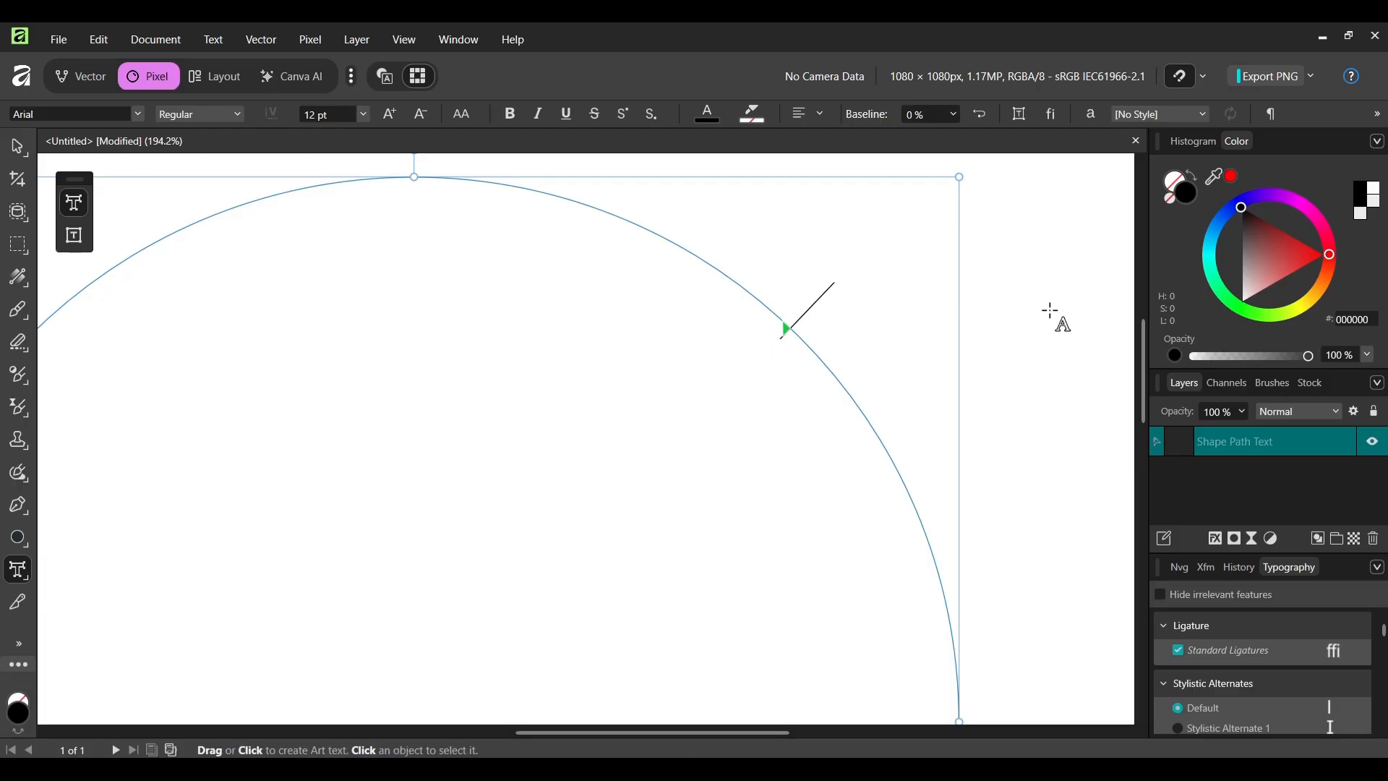
scroll(824, 453, down, 3)
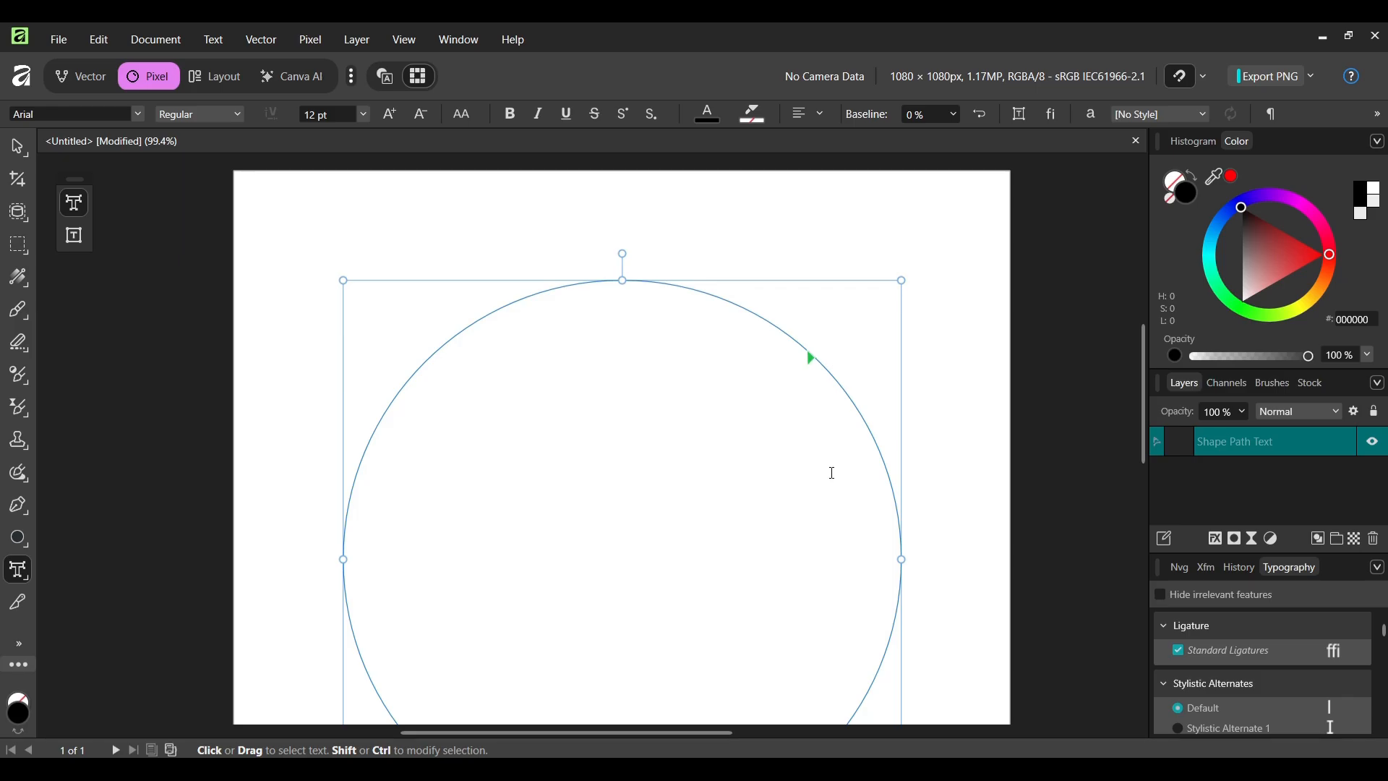
text(Golden EYE)
key(Escape)
- Move the path text's start handle to the top of the circle and its end handle just past the text
scroll(949, 274, down, 1)
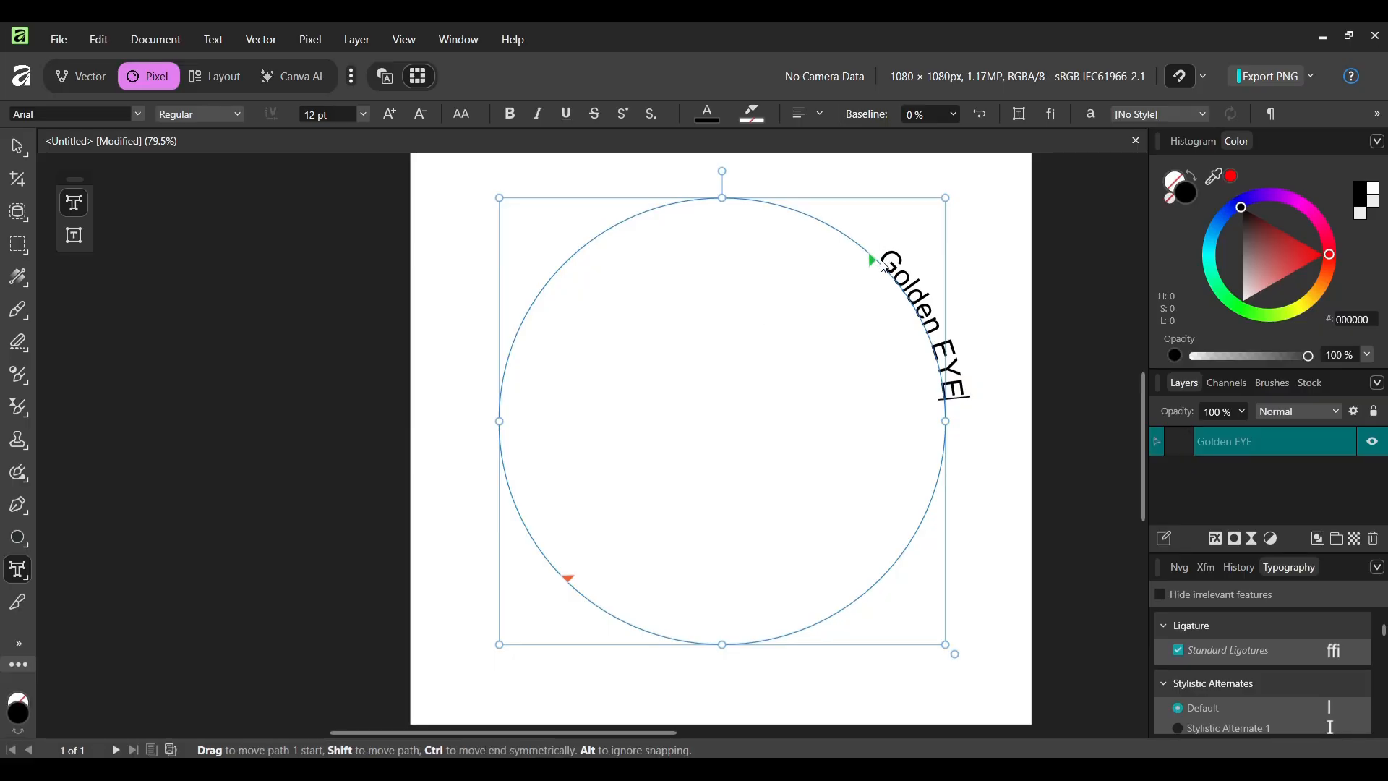
drag(869, 258, 715, 333)
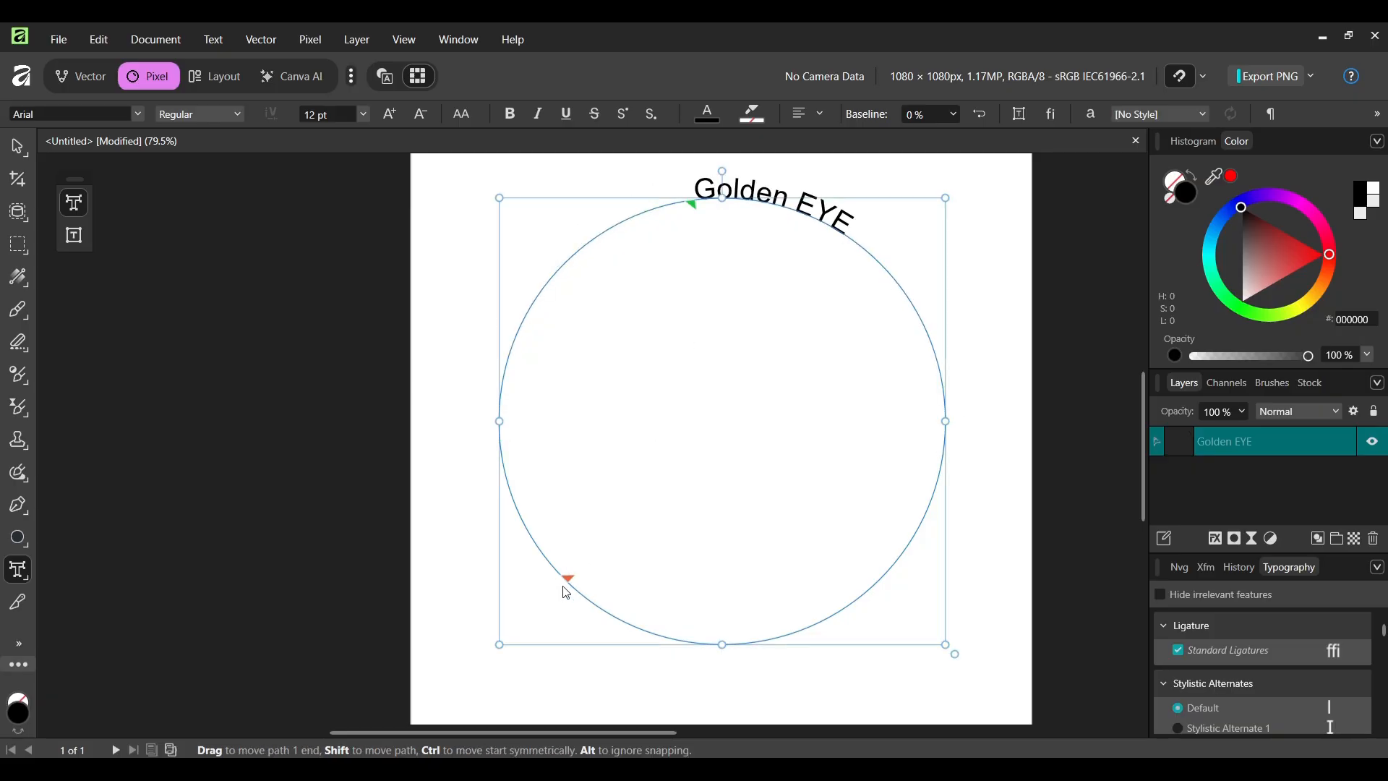
drag(567, 578, 896, 200)
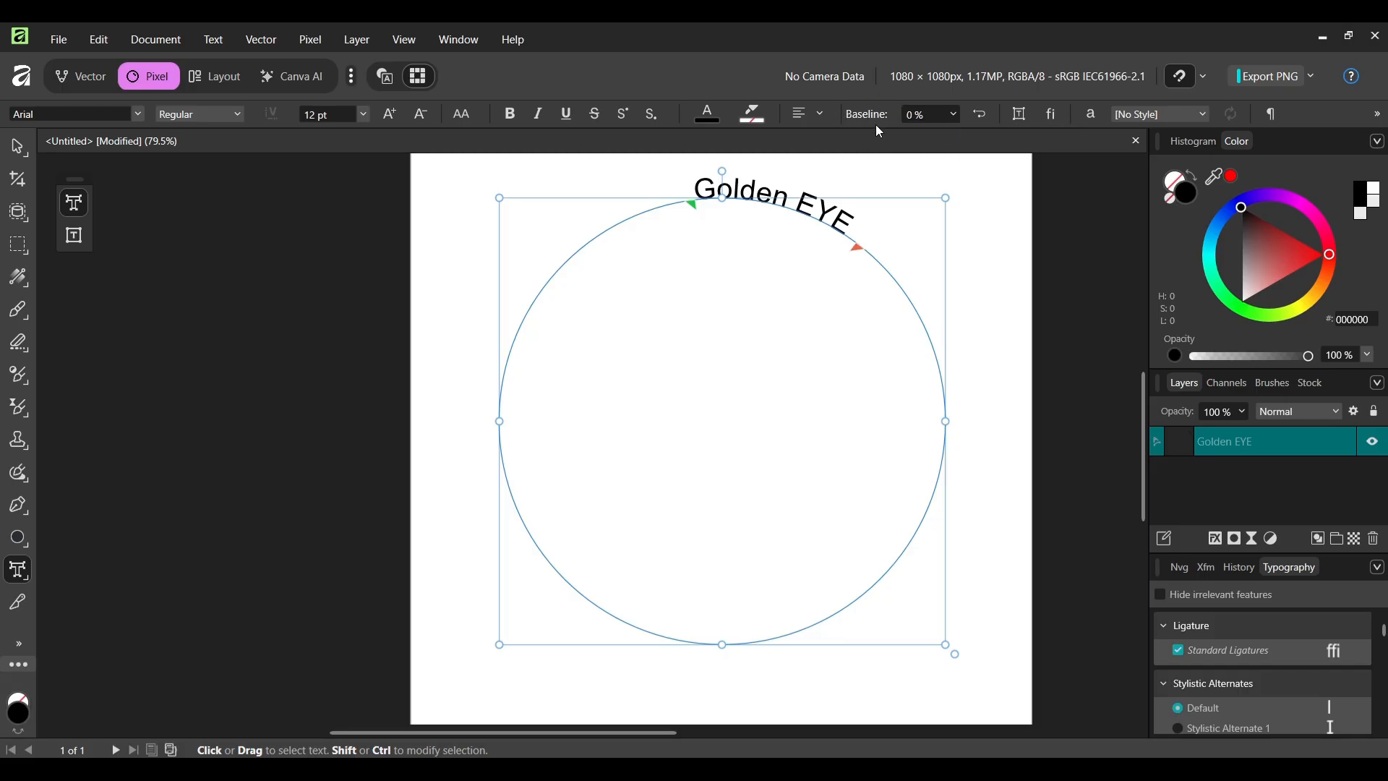
- Set the path text's baseline offset to -50 %
click(955, 120)
drag(984, 133, 913, 169)
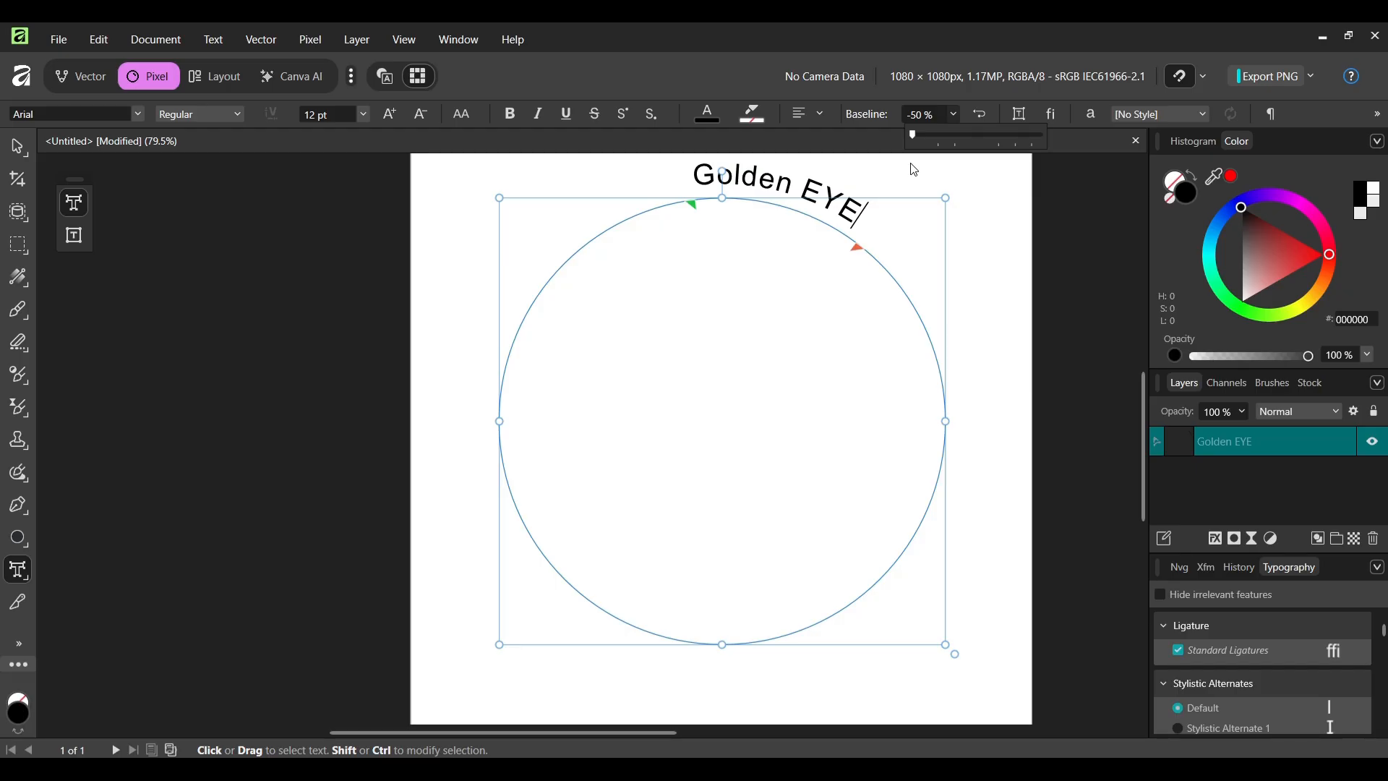
key(Escape)
key(Escape)
scroll(812, 394, down, 1)
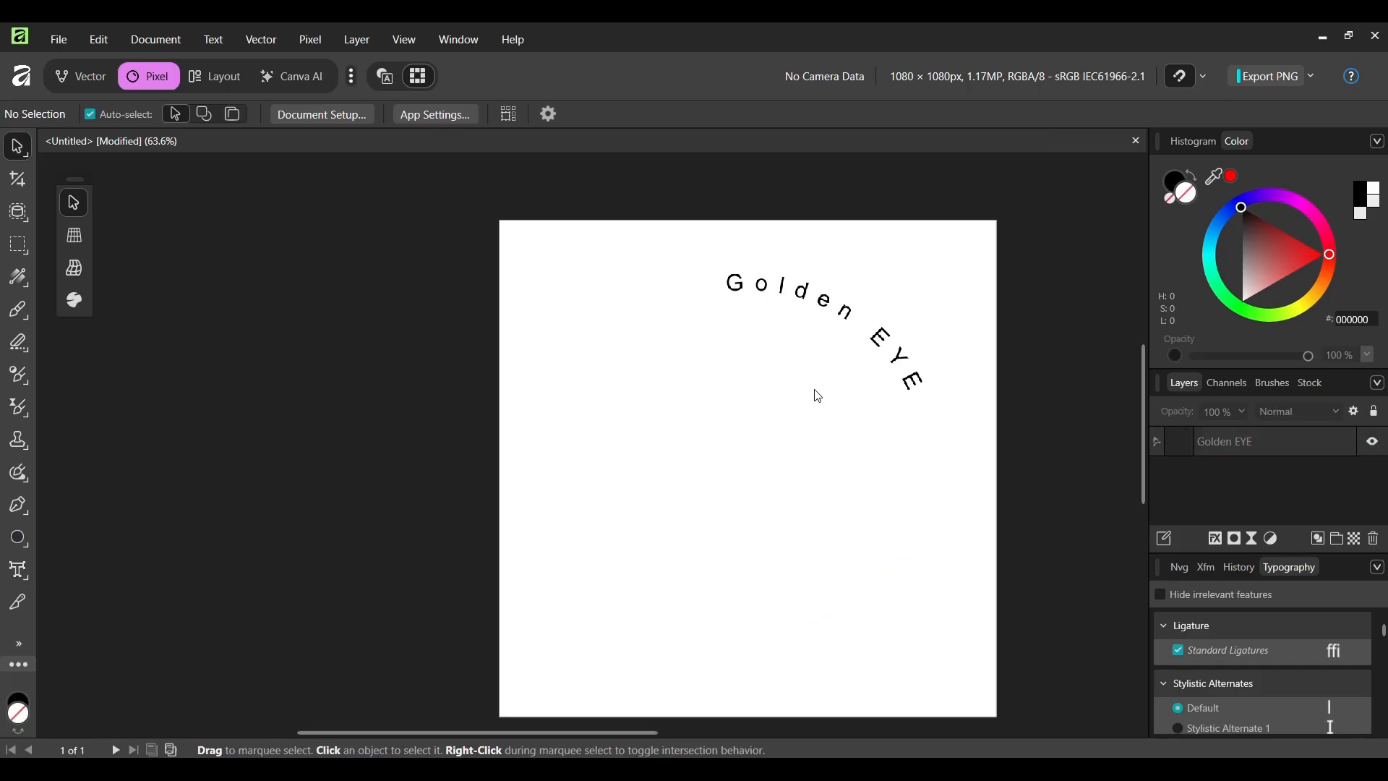
click(740, 313)
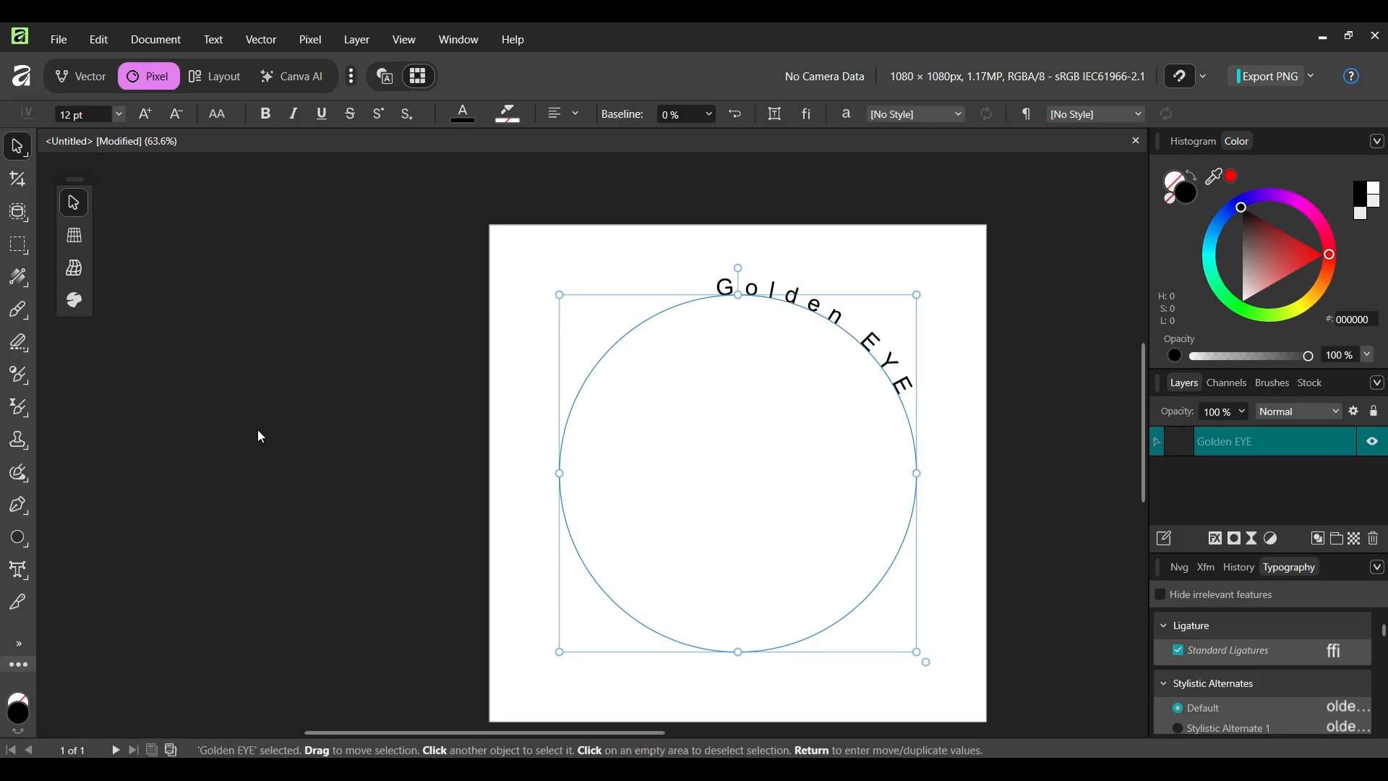
click(27, 544)
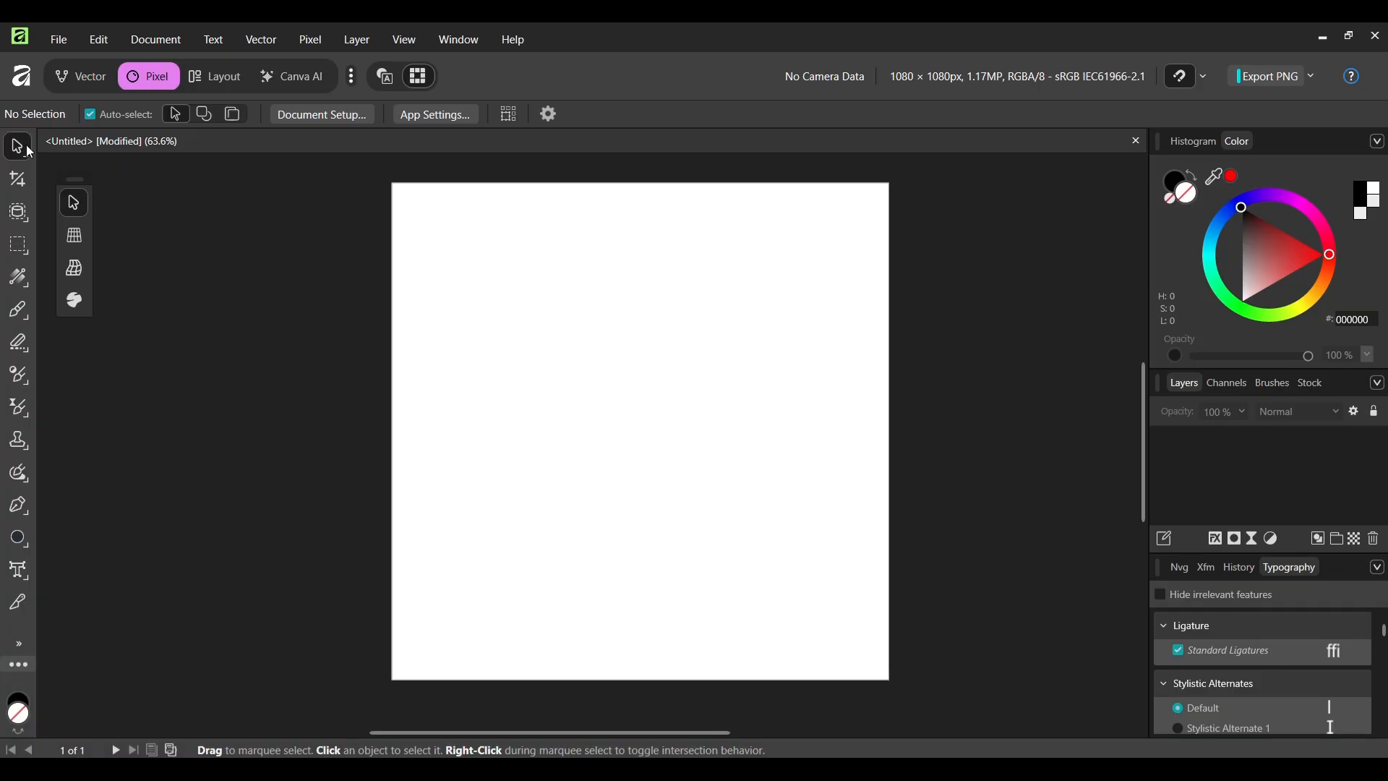
click(19, 506)
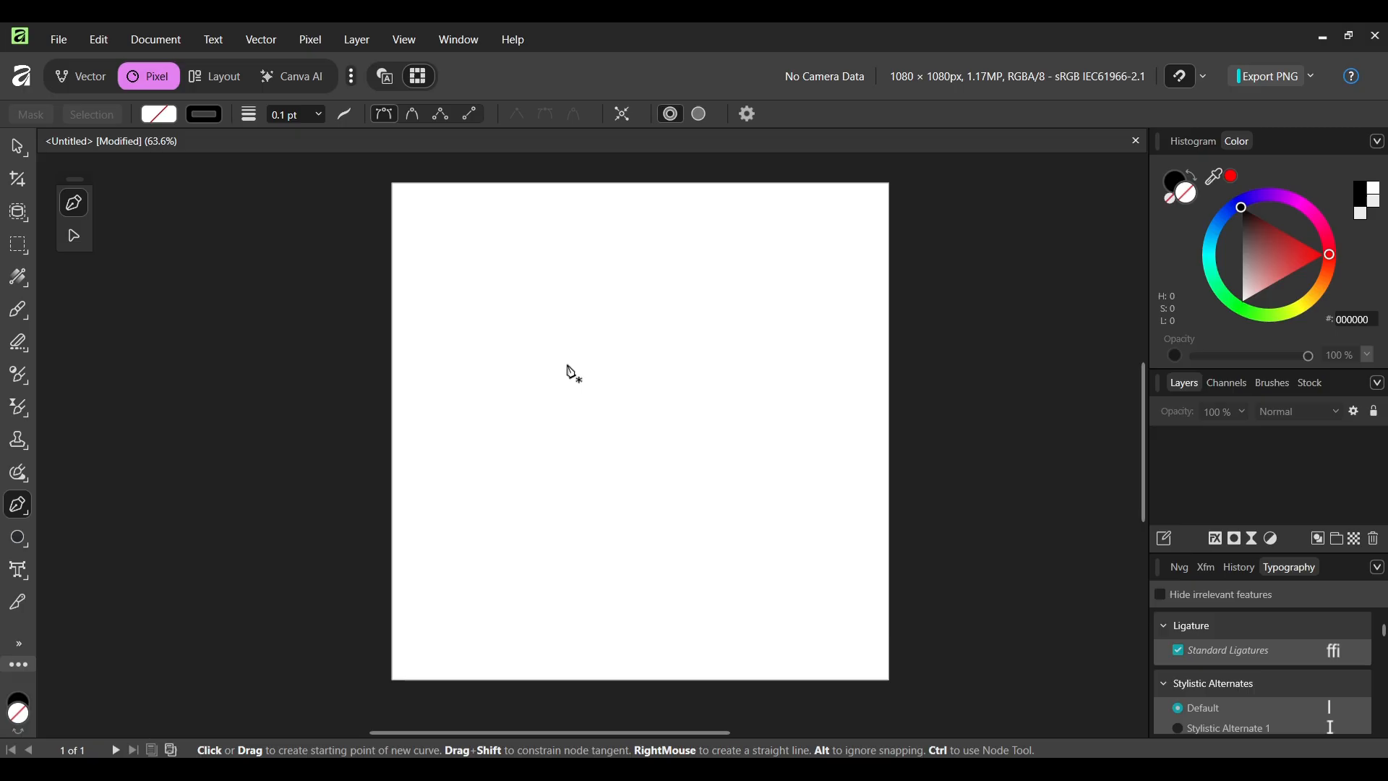
click(418, 376)
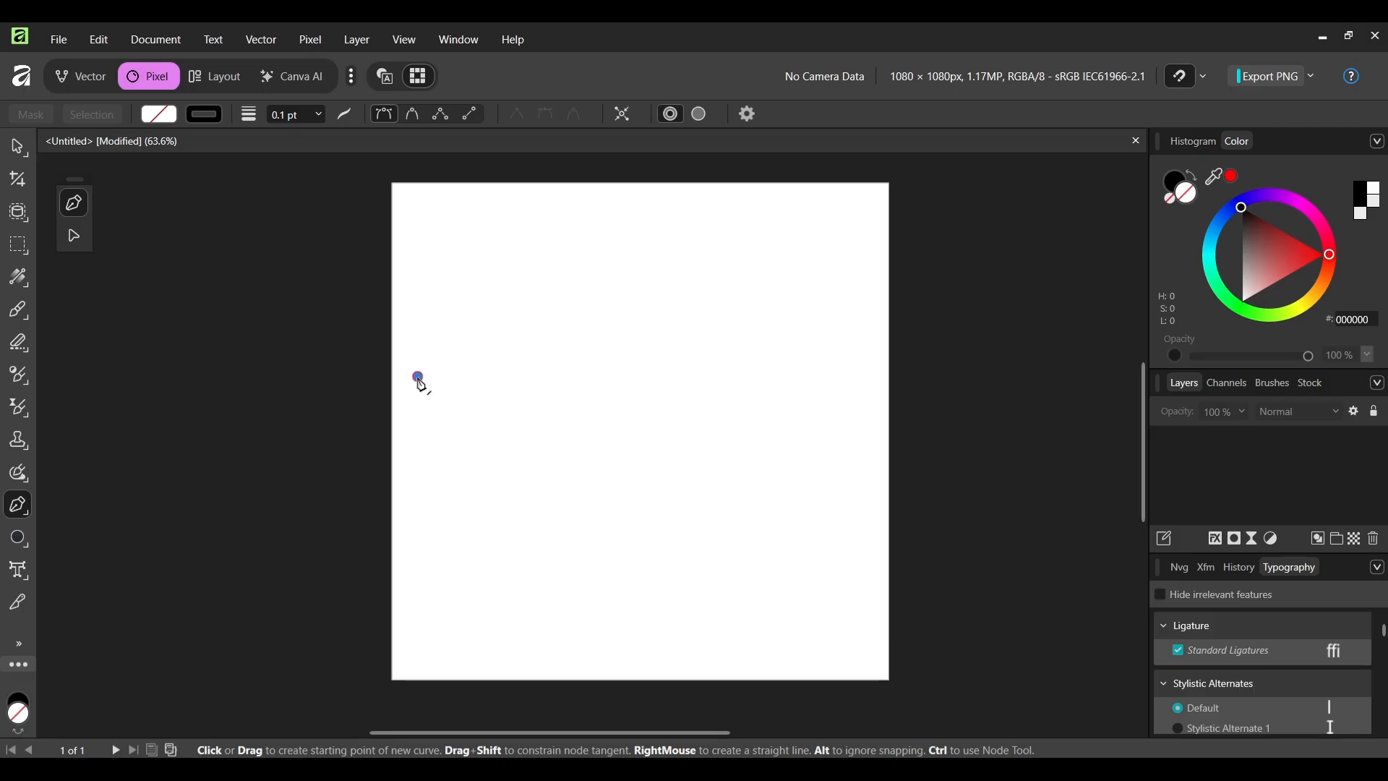
click(830, 361)
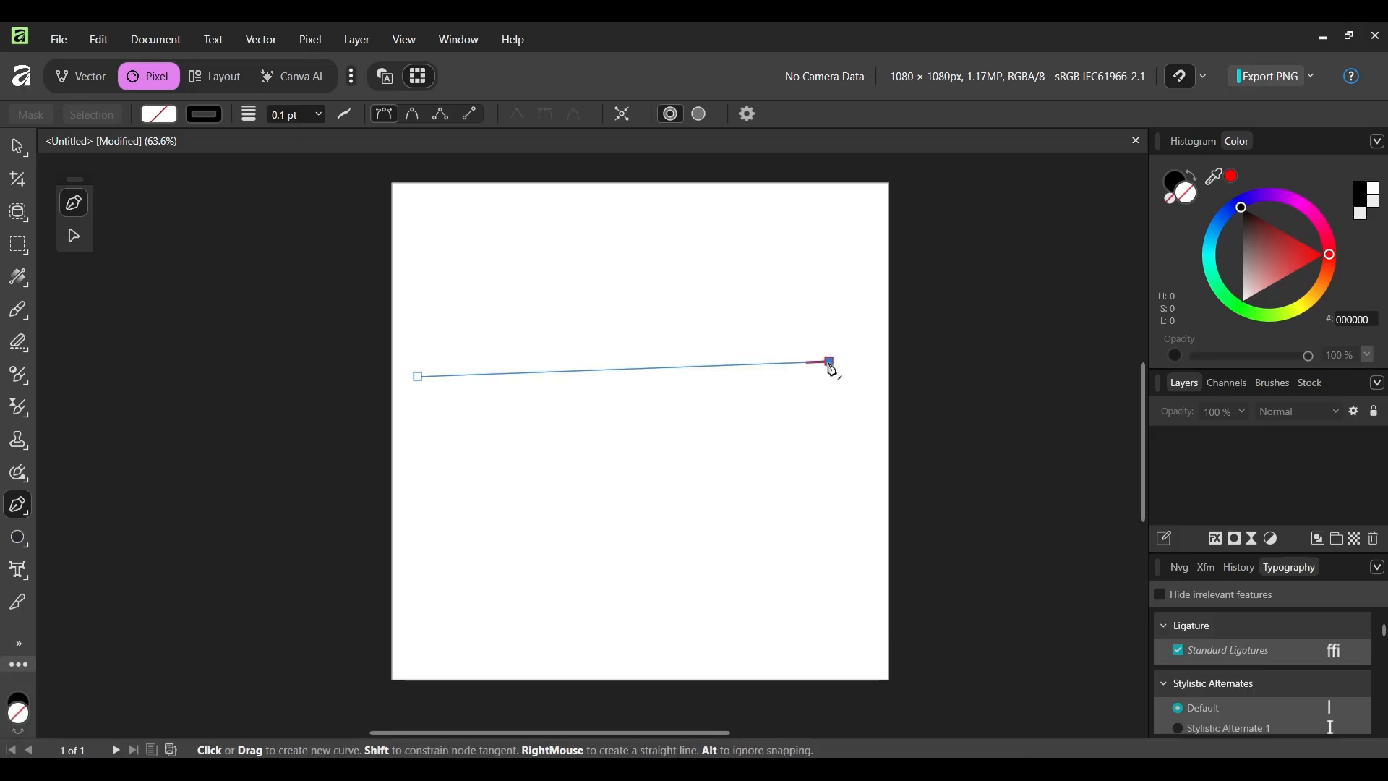
click(654, 247)
click(510, 224)
click(518, 325)
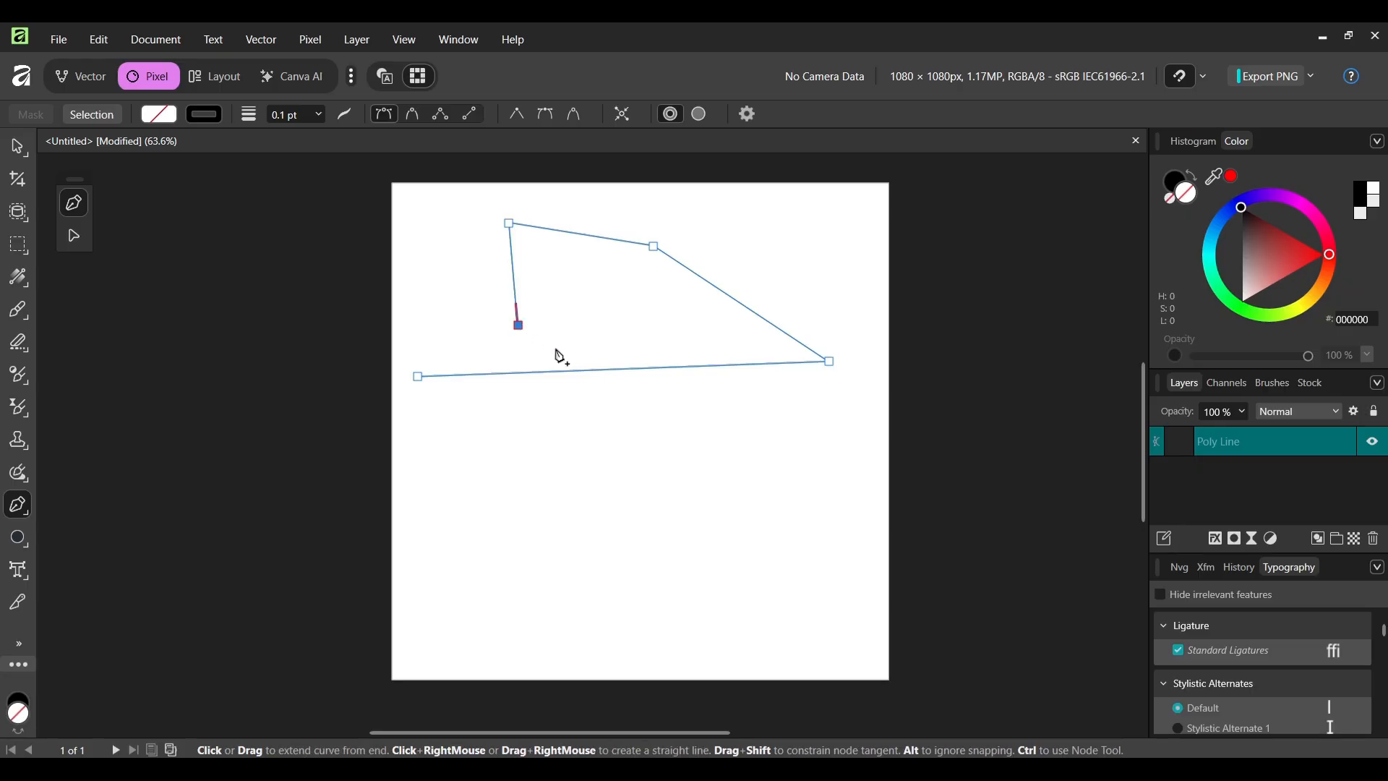
click(754, 444)
click(854, 532)
key(ctrl+z)
key(ctrl+z)
key(ctrl+z)
key(ctrl+z)
key(ctrl+z)
key(ctrl+z)
key(ctrl+z)
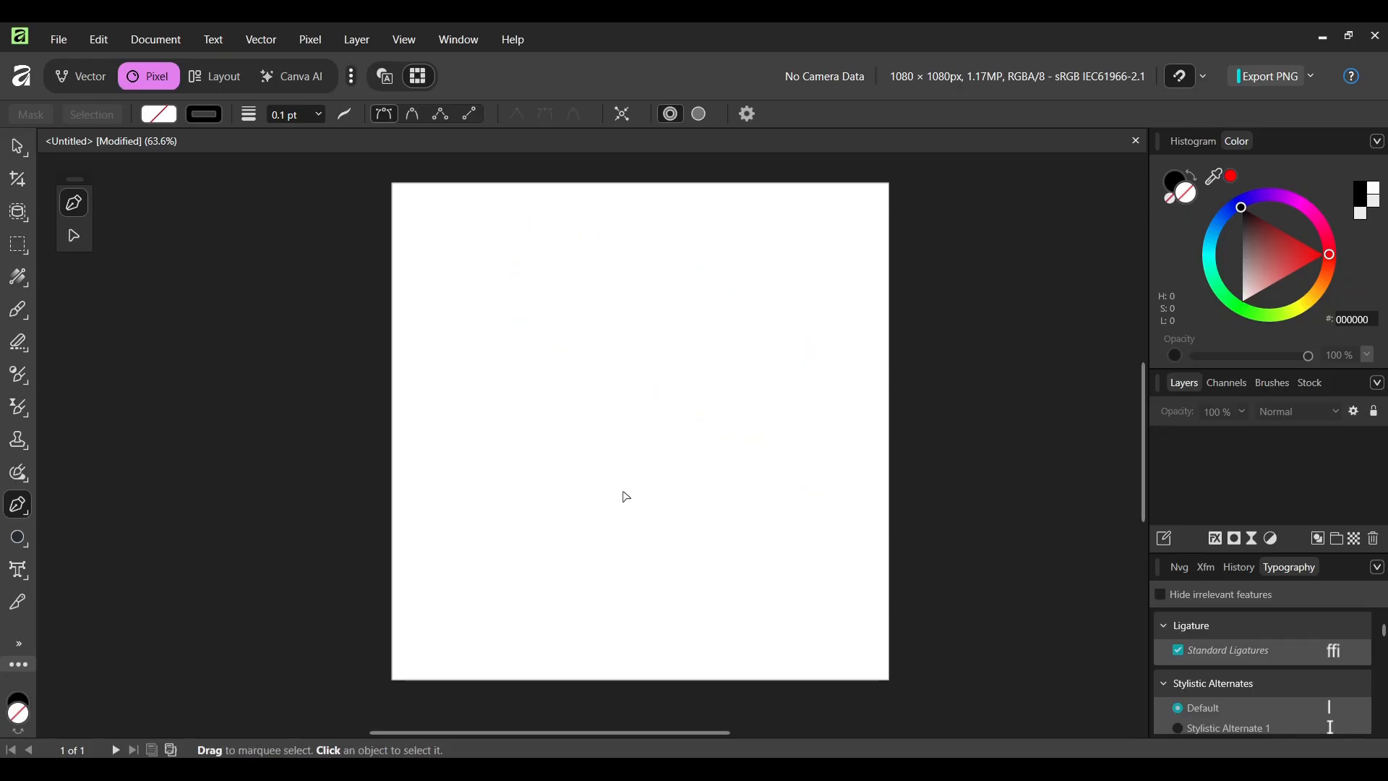
- Draw a curved Pen path sweeping from the page's left, down and around to the right, hooking back near the top
click(456, 386)
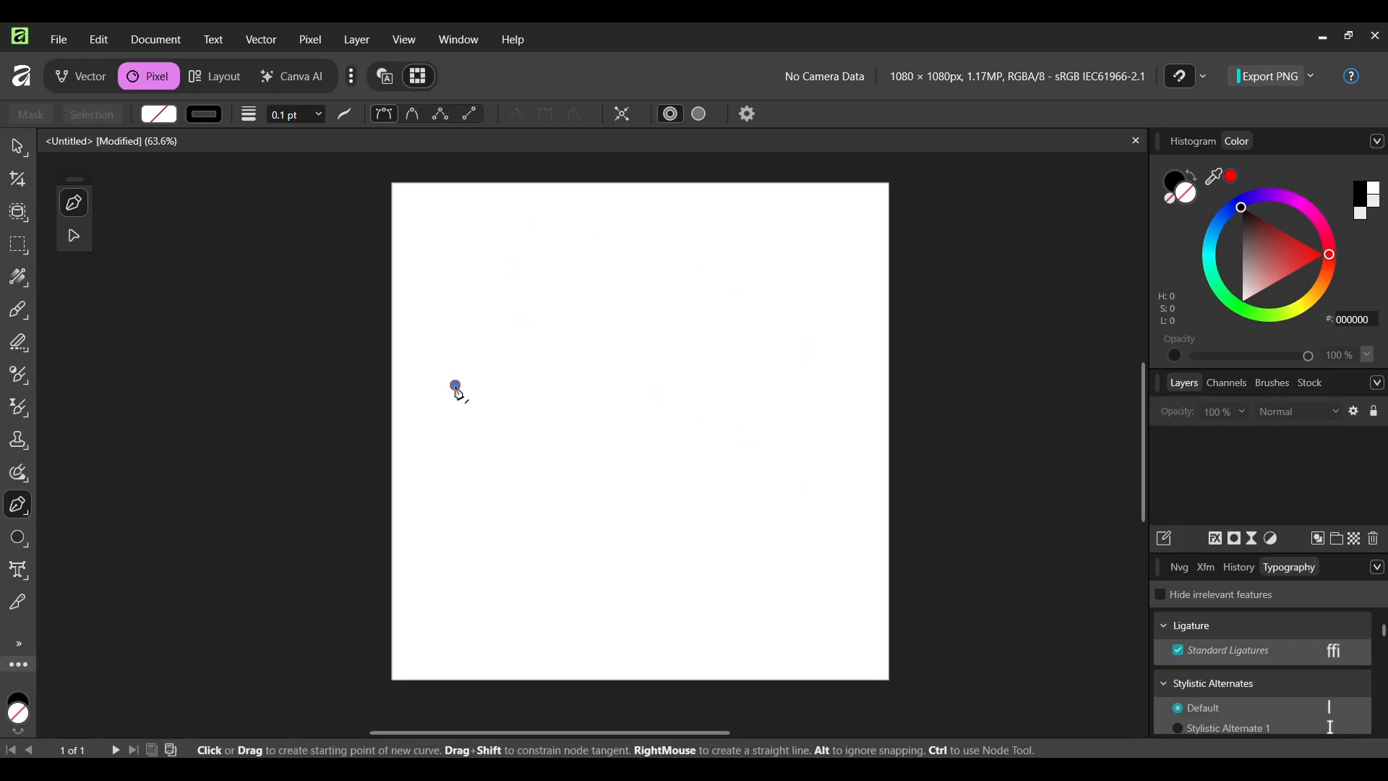
click(806, 389)
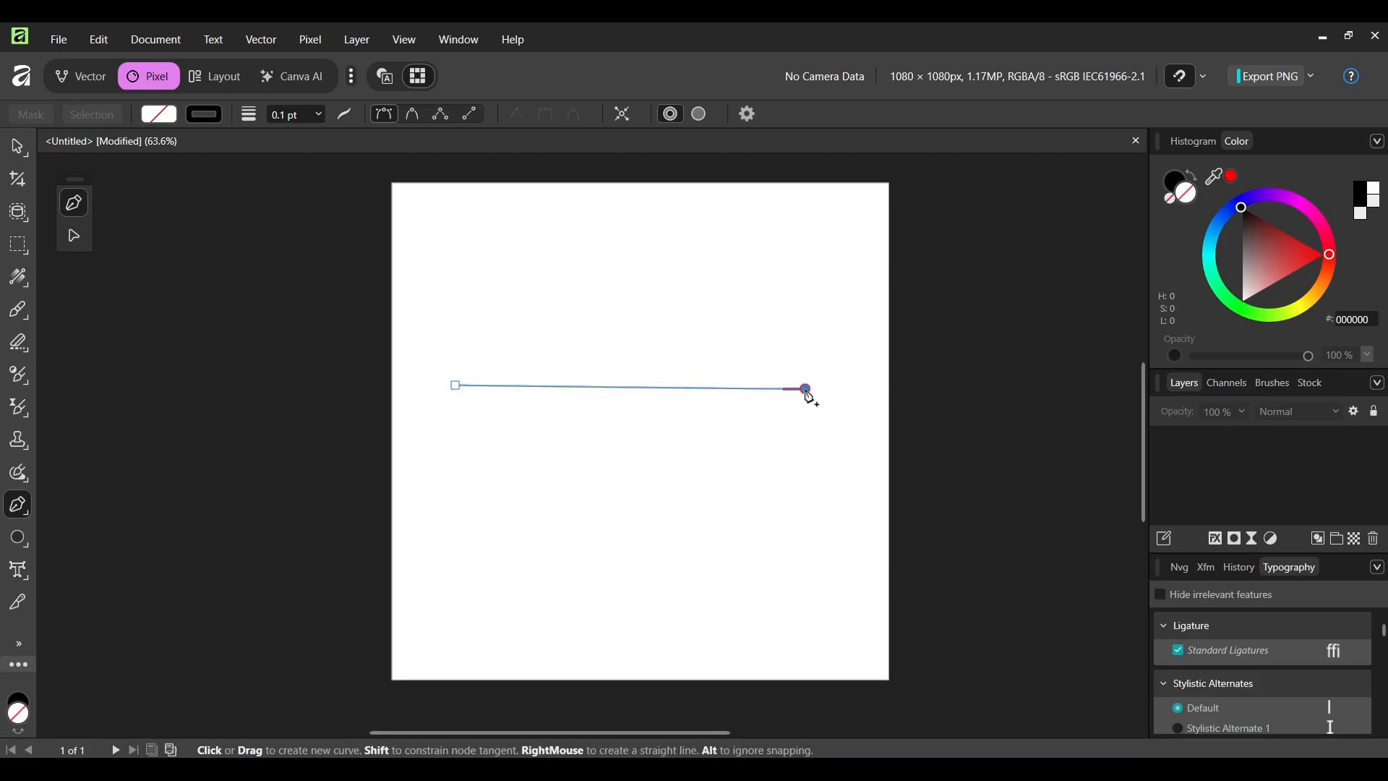
drag(807, 390, 1040, 264)
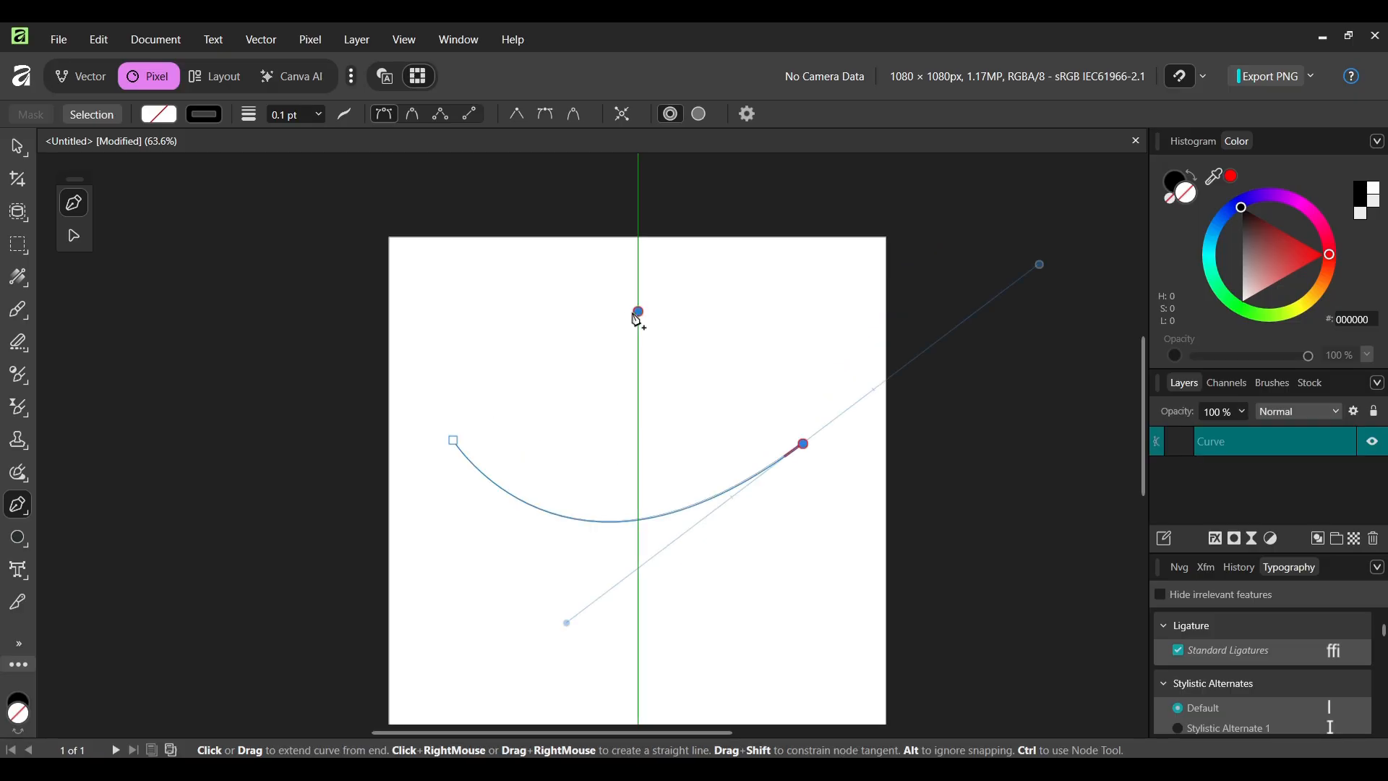
drag(635, 316, 729, 394)
key(v)
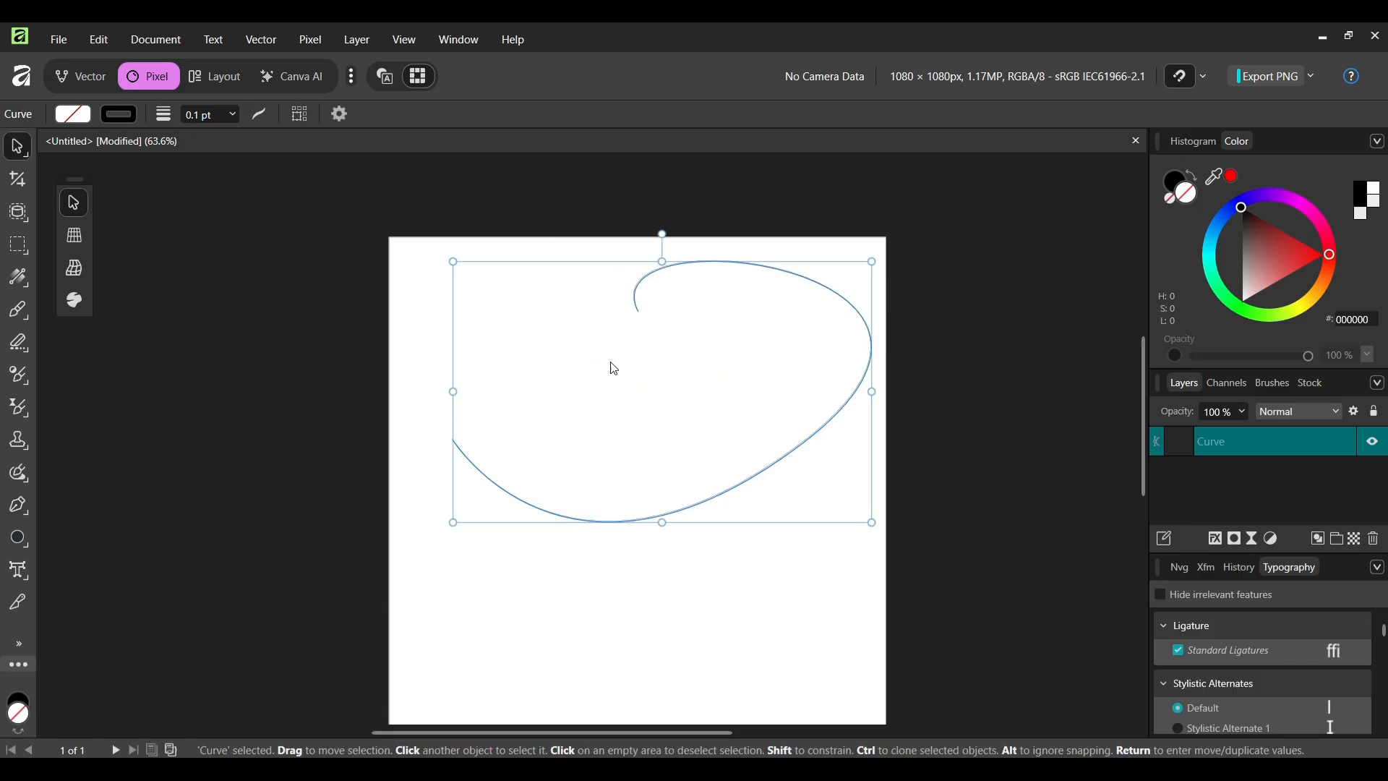
mouse_move(637, 331)
mouse_down()
mouse_move(599, 427)
mouse_move(614, 333)
mouse_move(634, 316)
mouse_up()
scroll(614, 333, down, 1)
scroll(613, 345, up, 1)
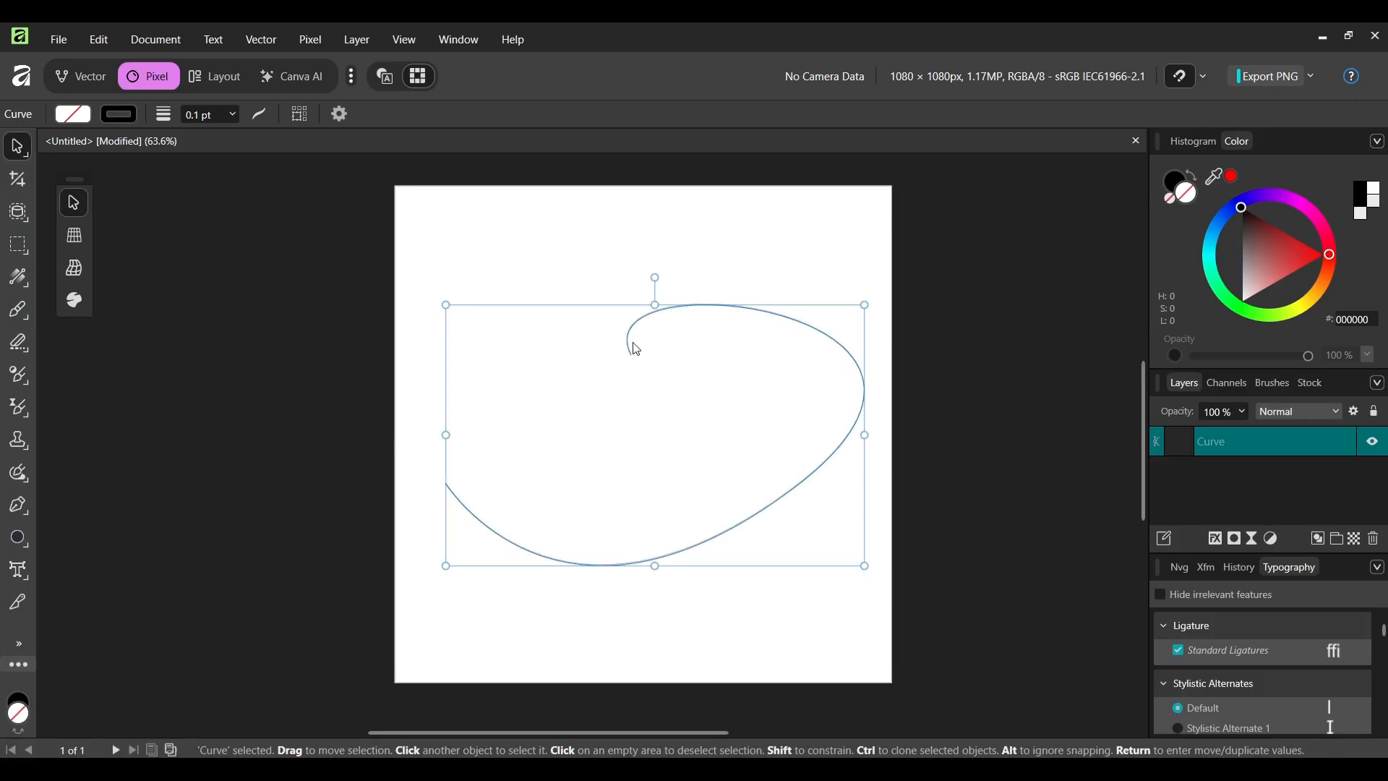
click(611, 605)
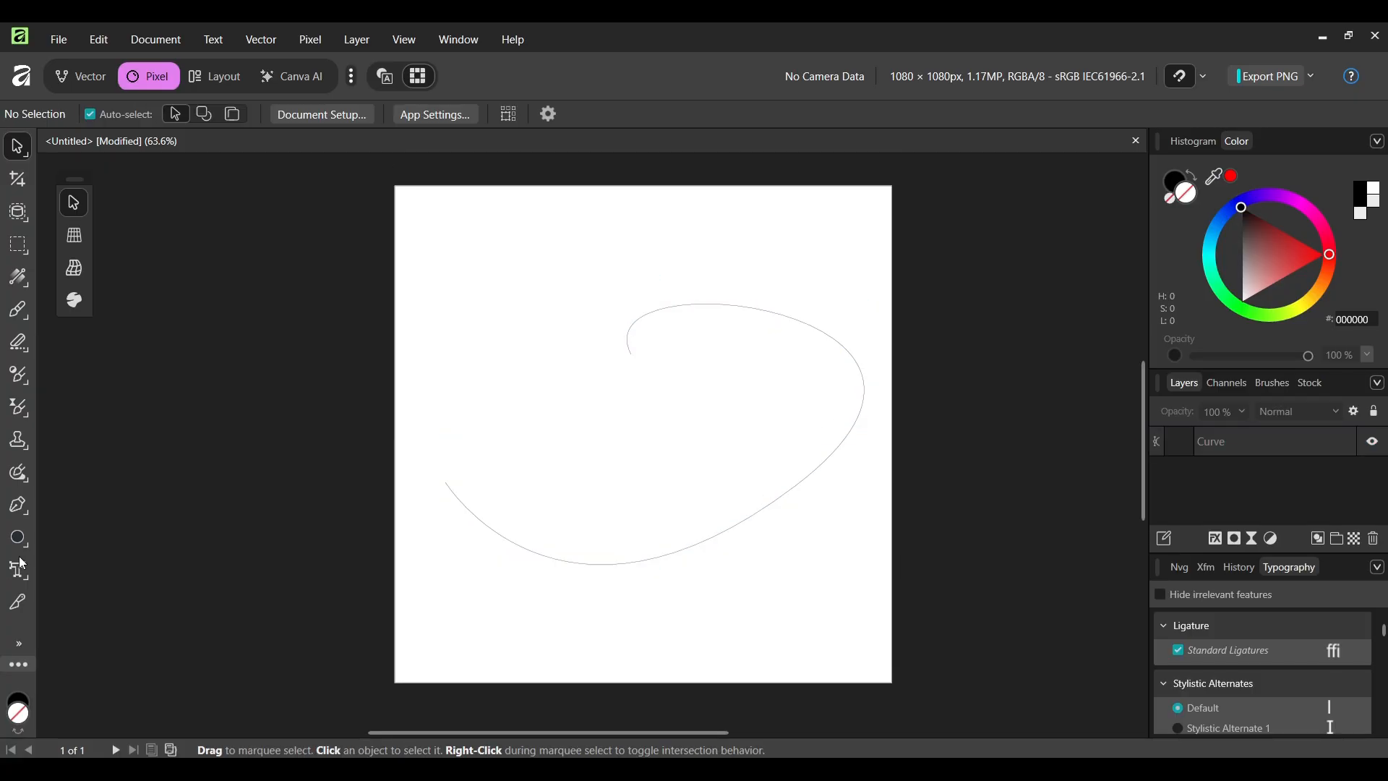
- Convert the curve into a text path and type GOlden EYE starting at its hooked upper end
click(20, 568)
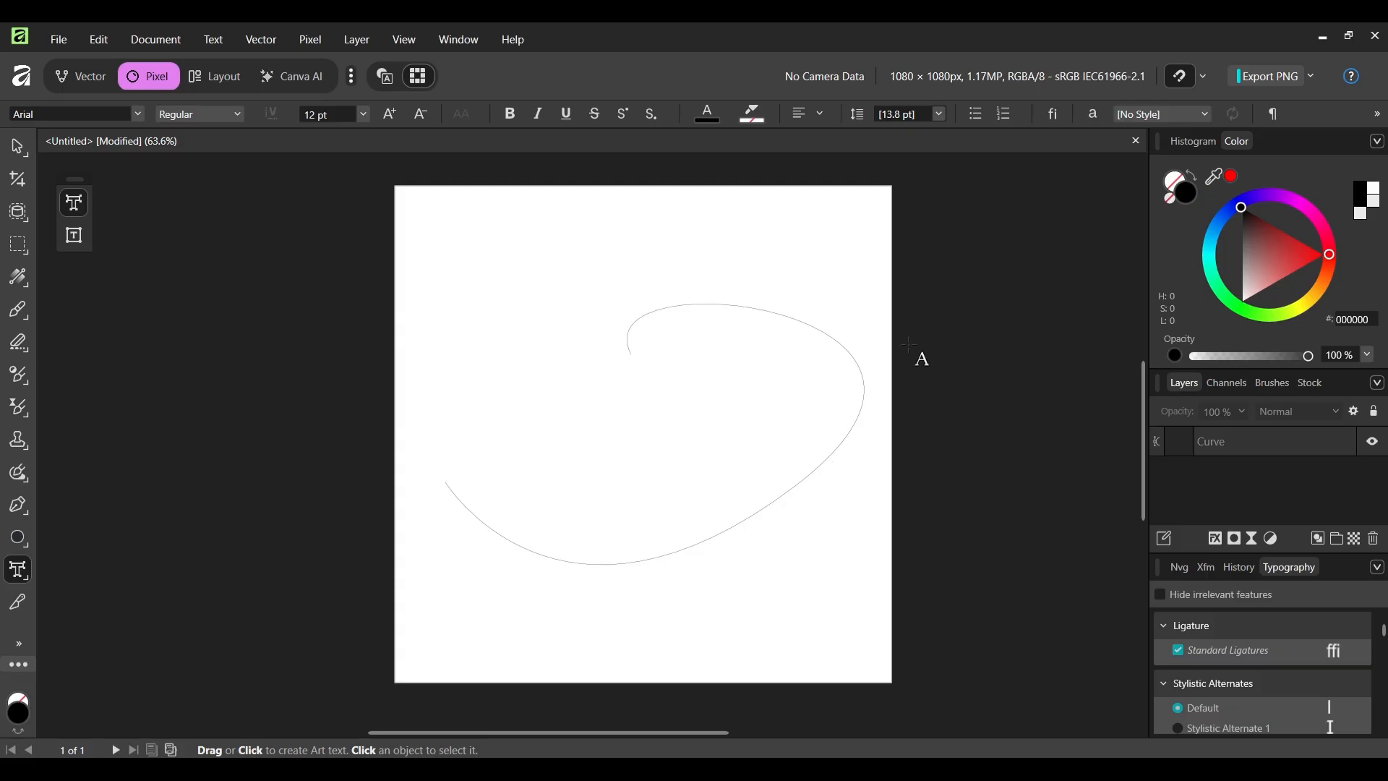
click(1212, 444)
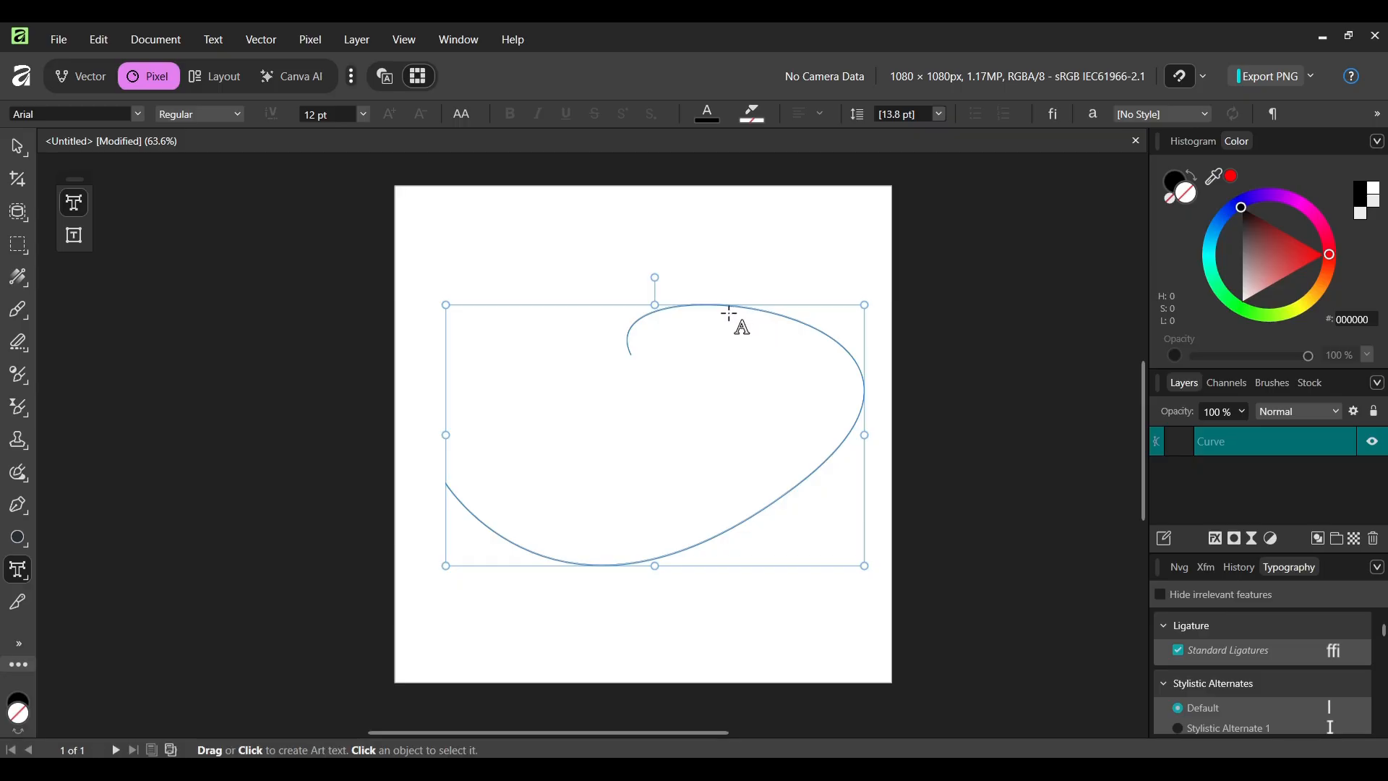
click(632, 346)
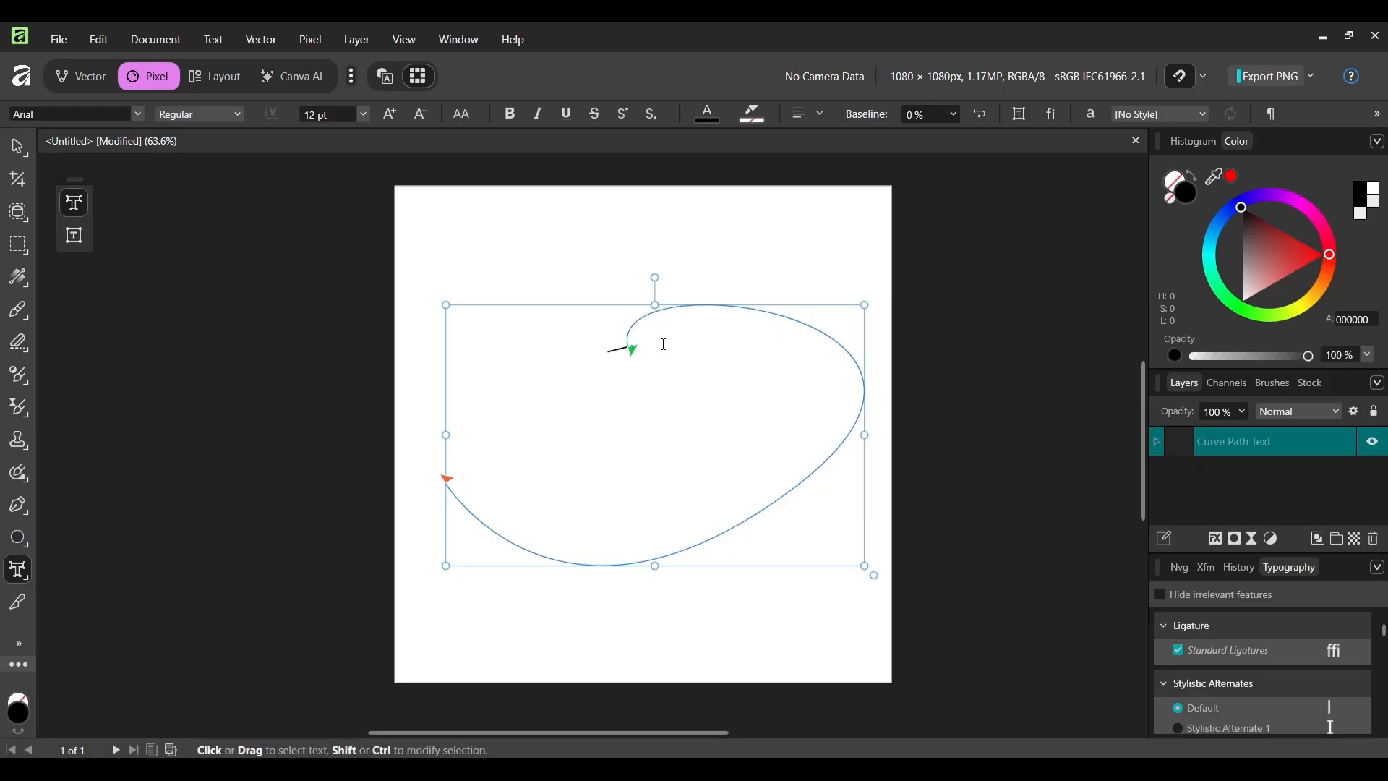
text(GOlden EYE)
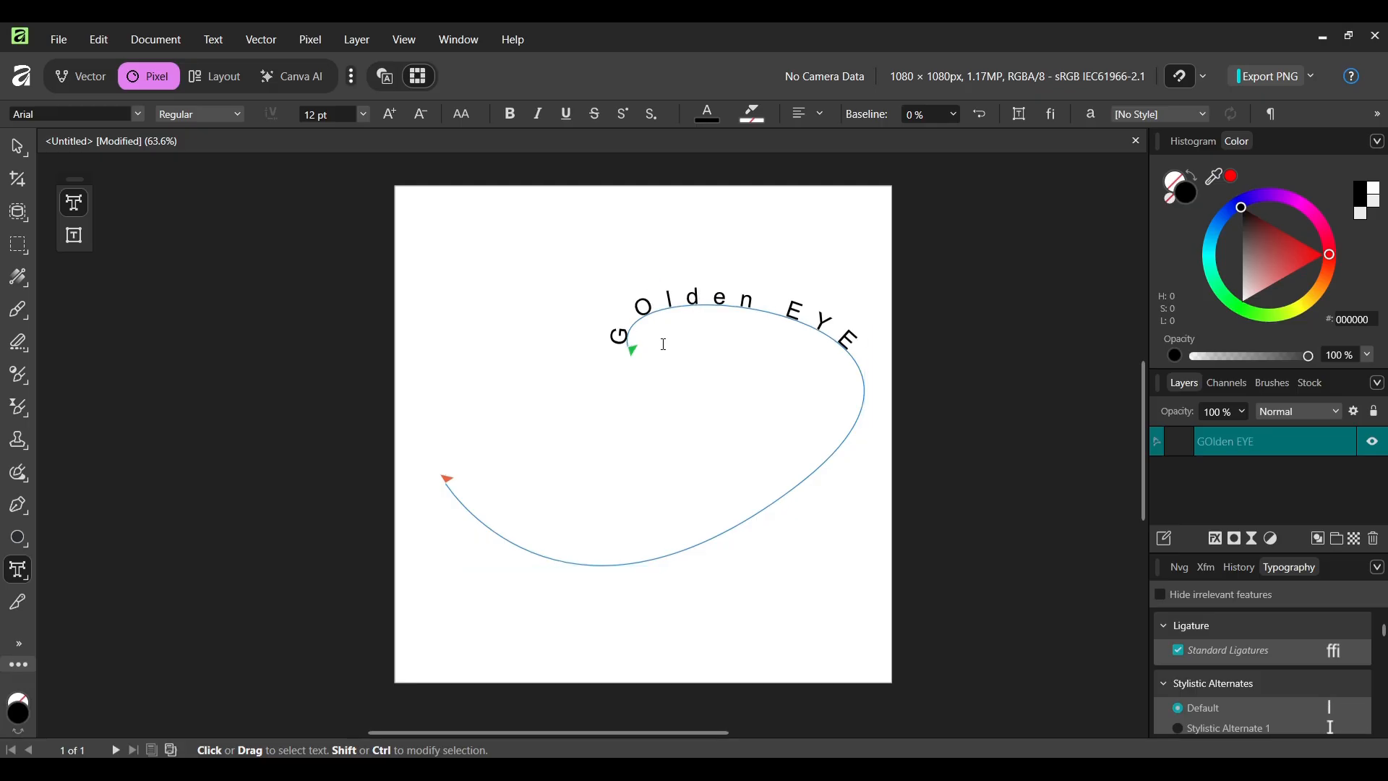